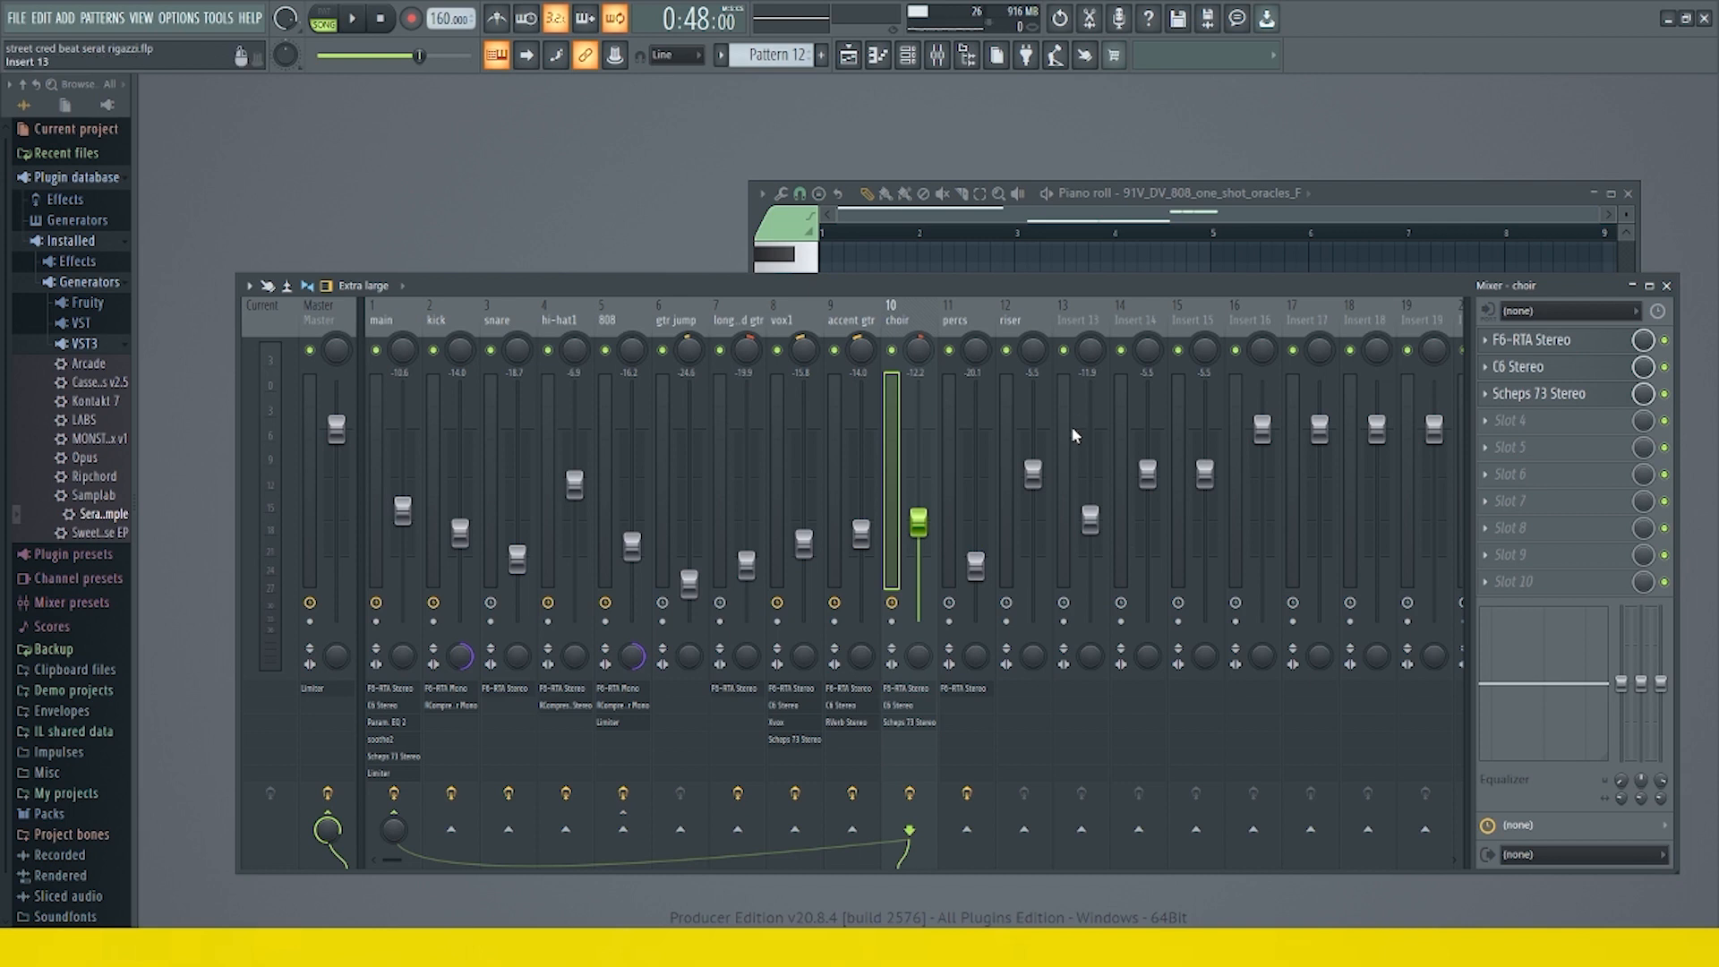
- Rename mixer track 13 as "verb choir"
{"action": "left_click", "coordinate": [1065, 437]}
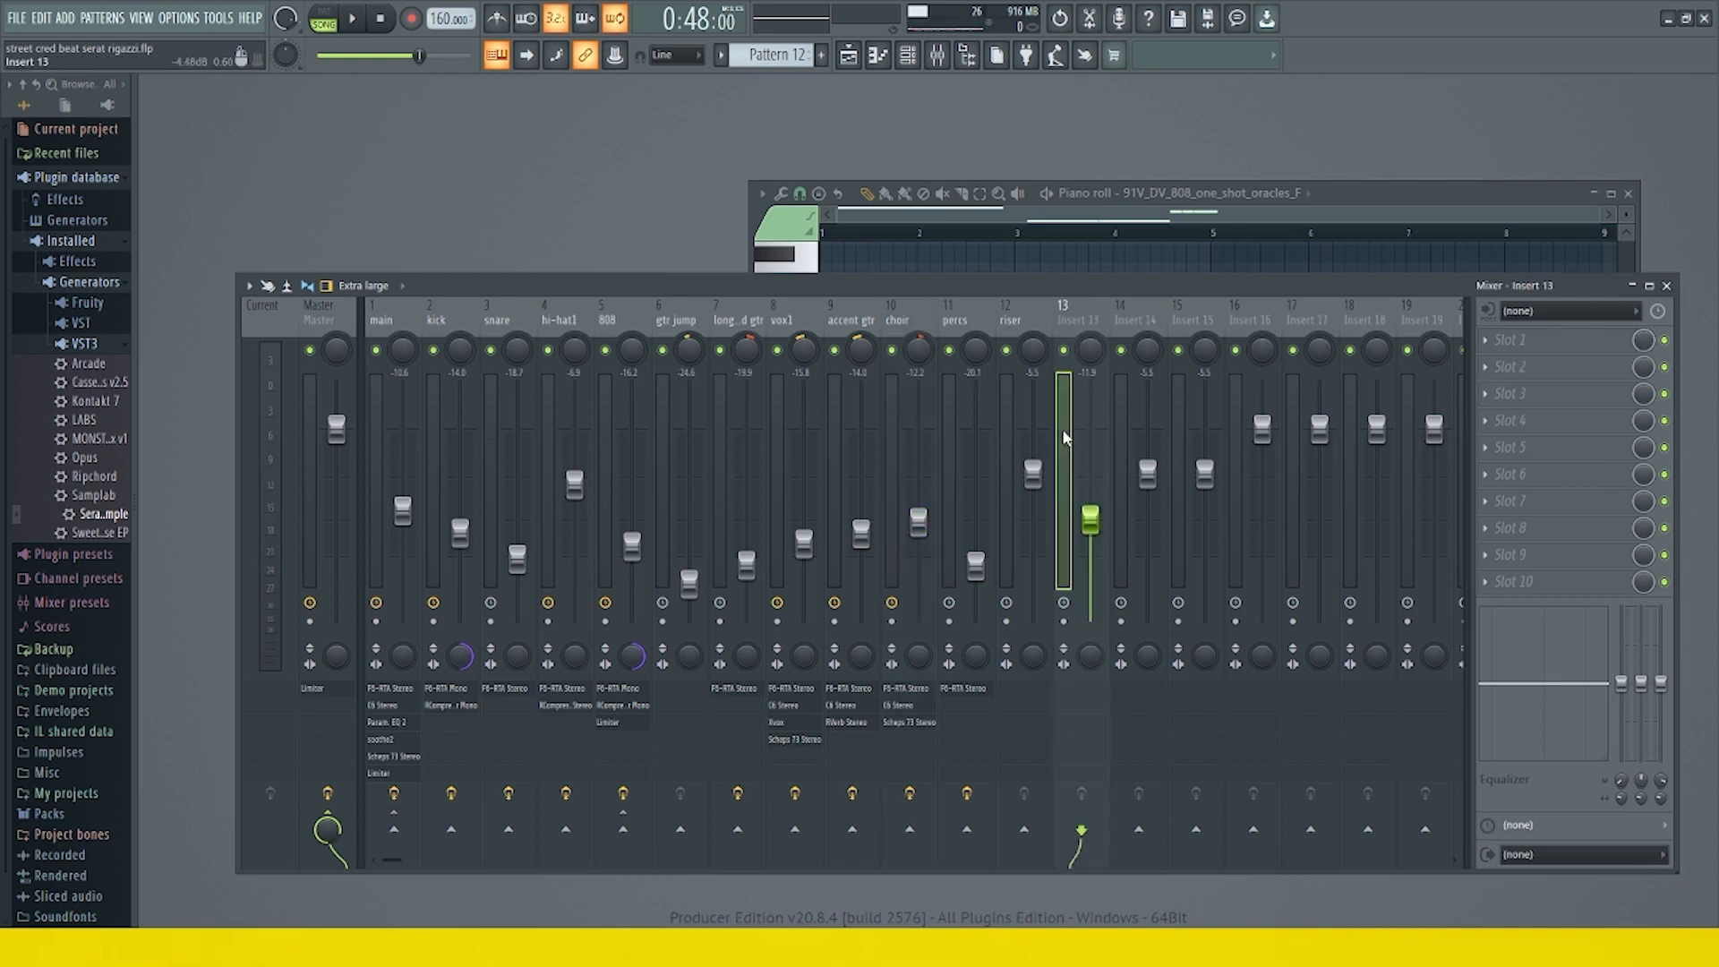
{"action": "right_click", "coordinate": [1084, 320]}
{"action": "left_click", "coordinate": [1131, 320]}
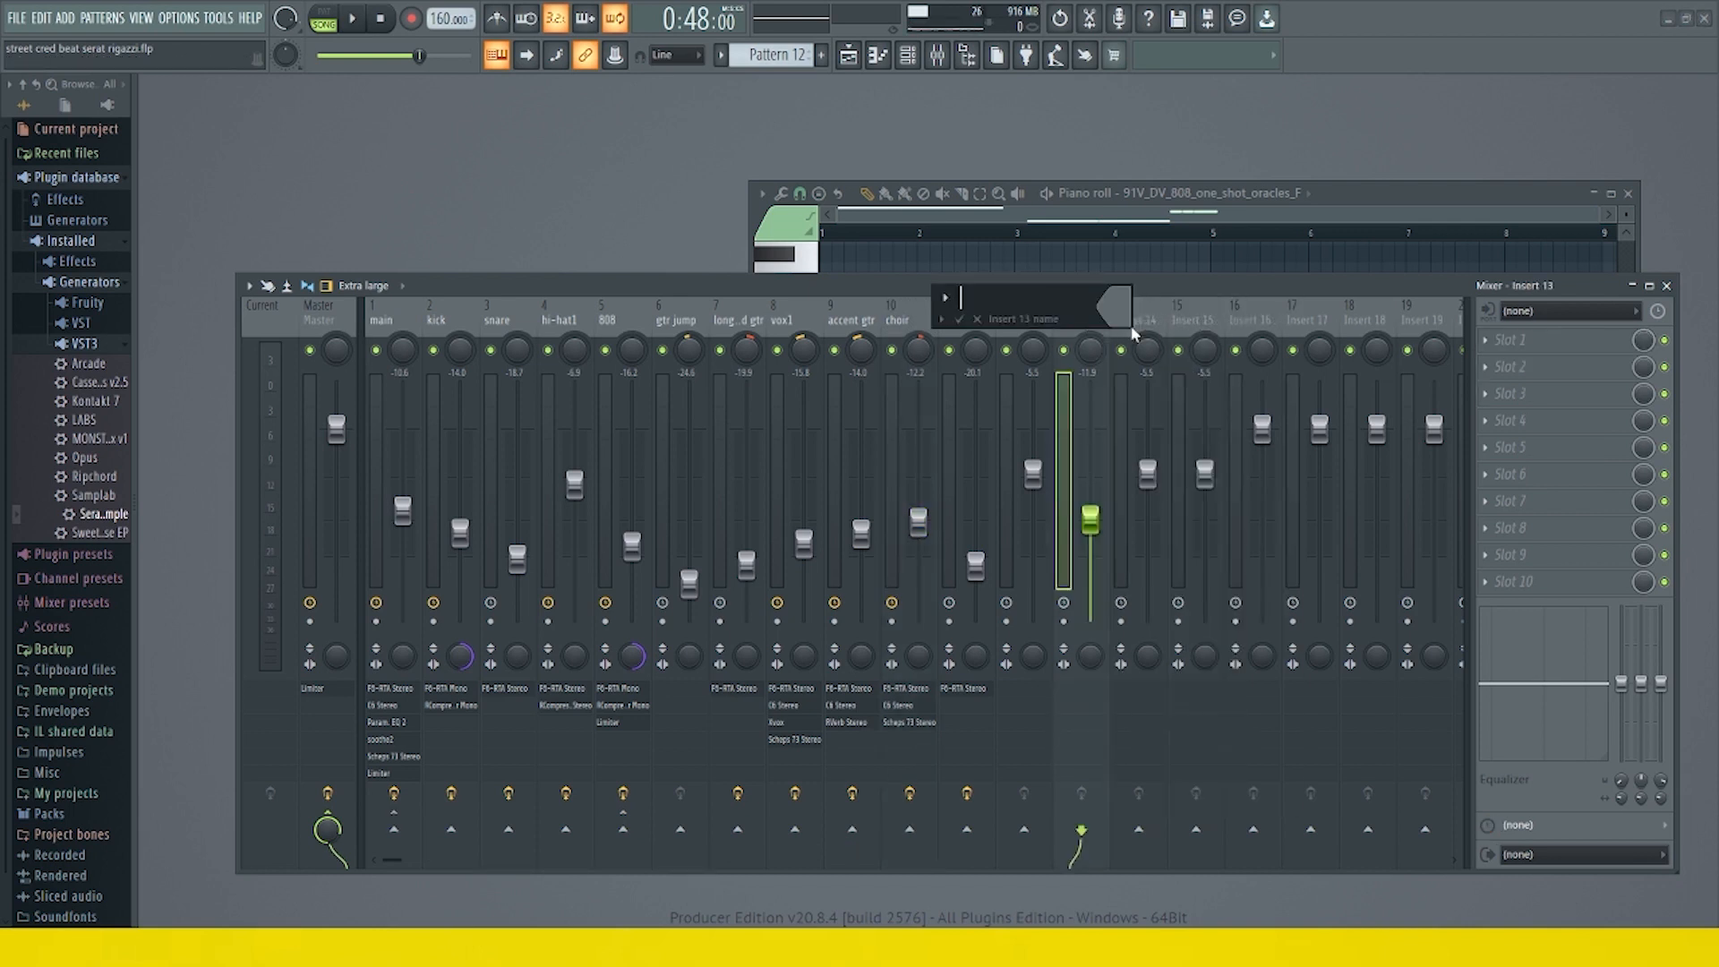
{"action": "type", "text": "verb choir"}
{"action": "key", "text": "Return"}
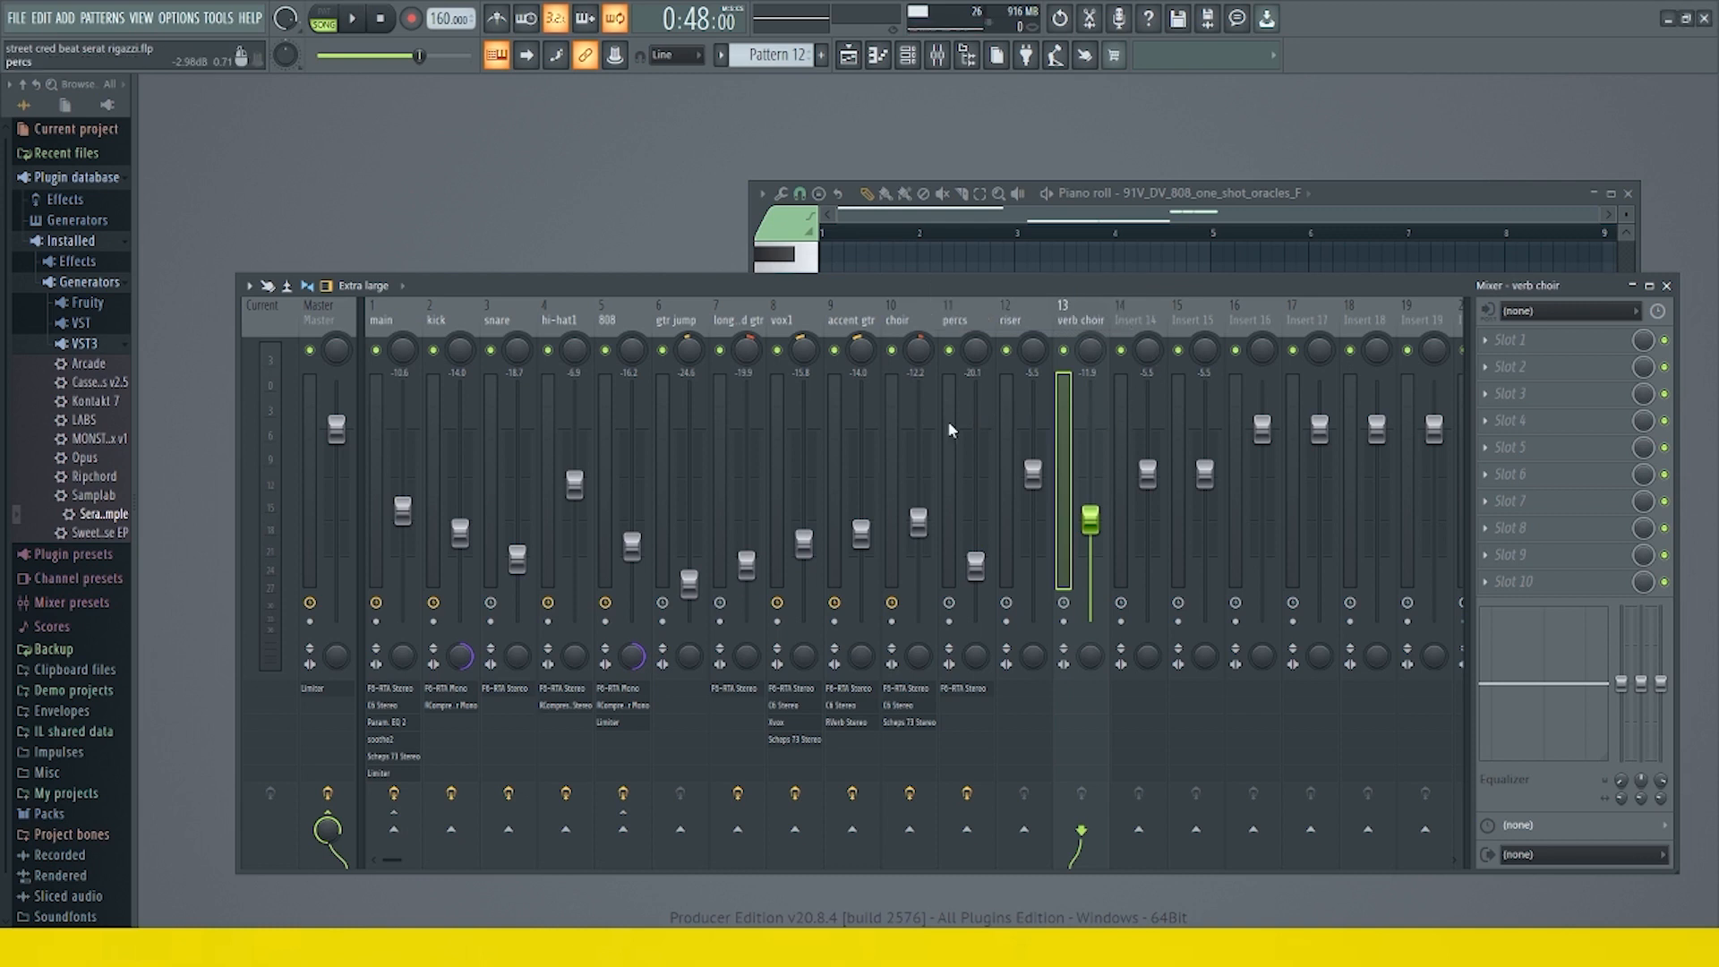
- Send the choir track to the verb choir track, and dock verb choir on the right side of the mixer
{"action": "left_click", "coordinate": [893, 445]}
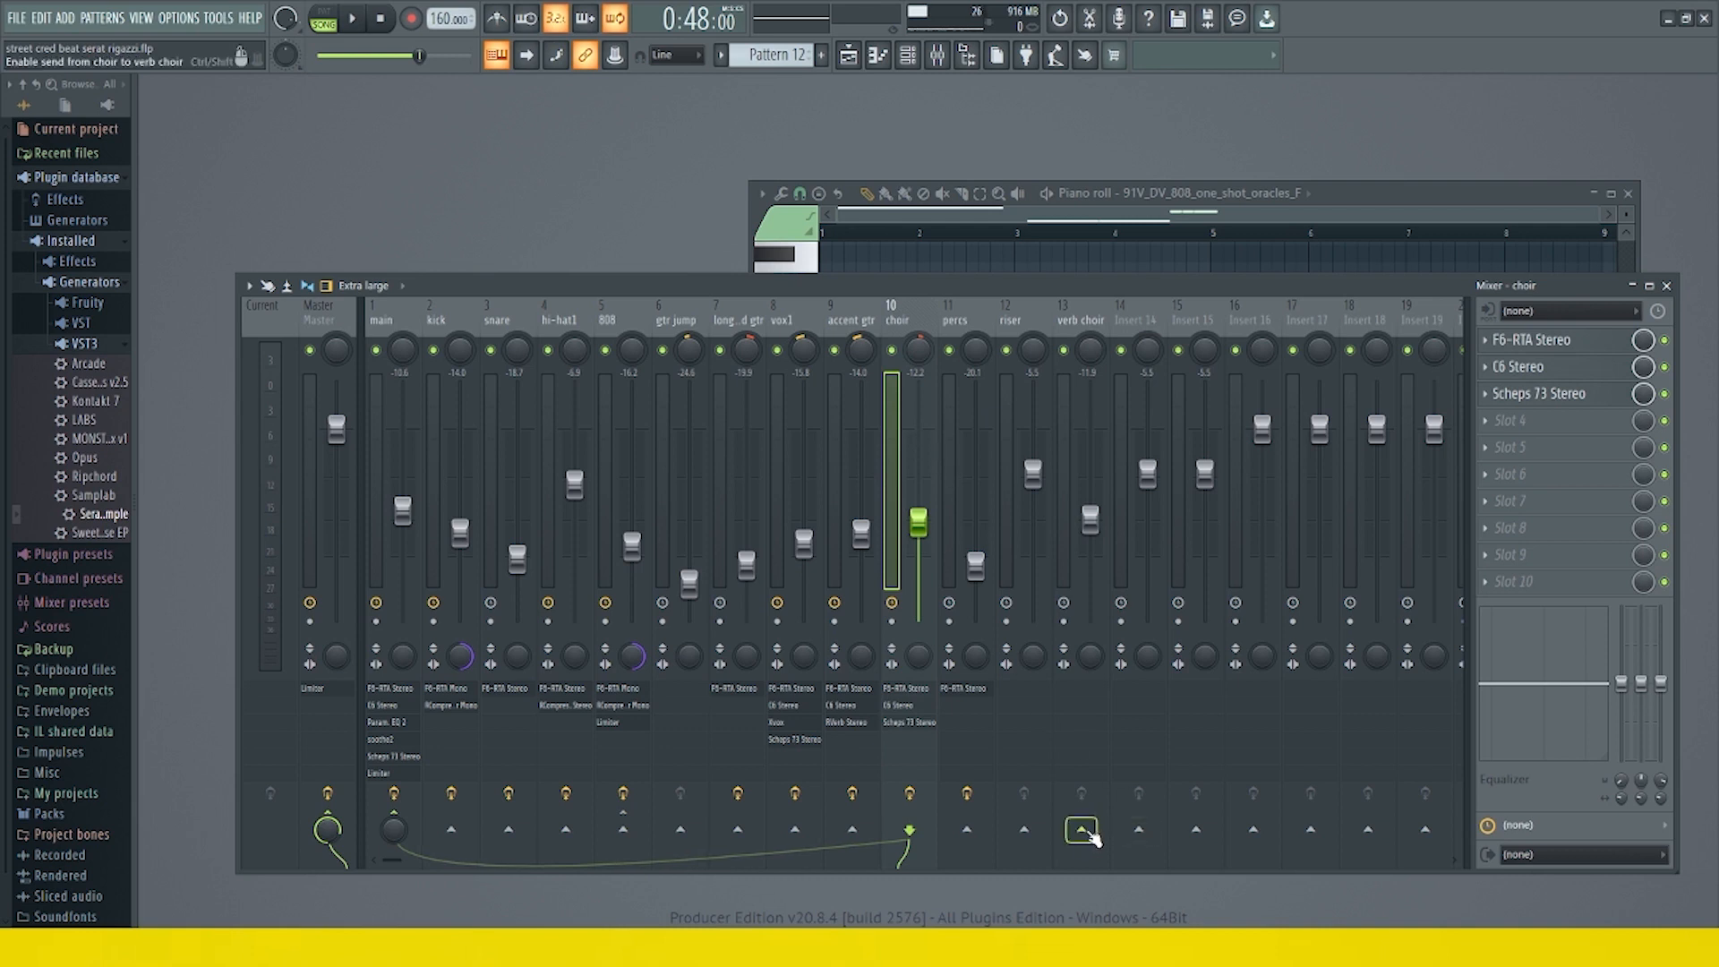
{"action": "left_click", "coordinate": [1085, 833]}
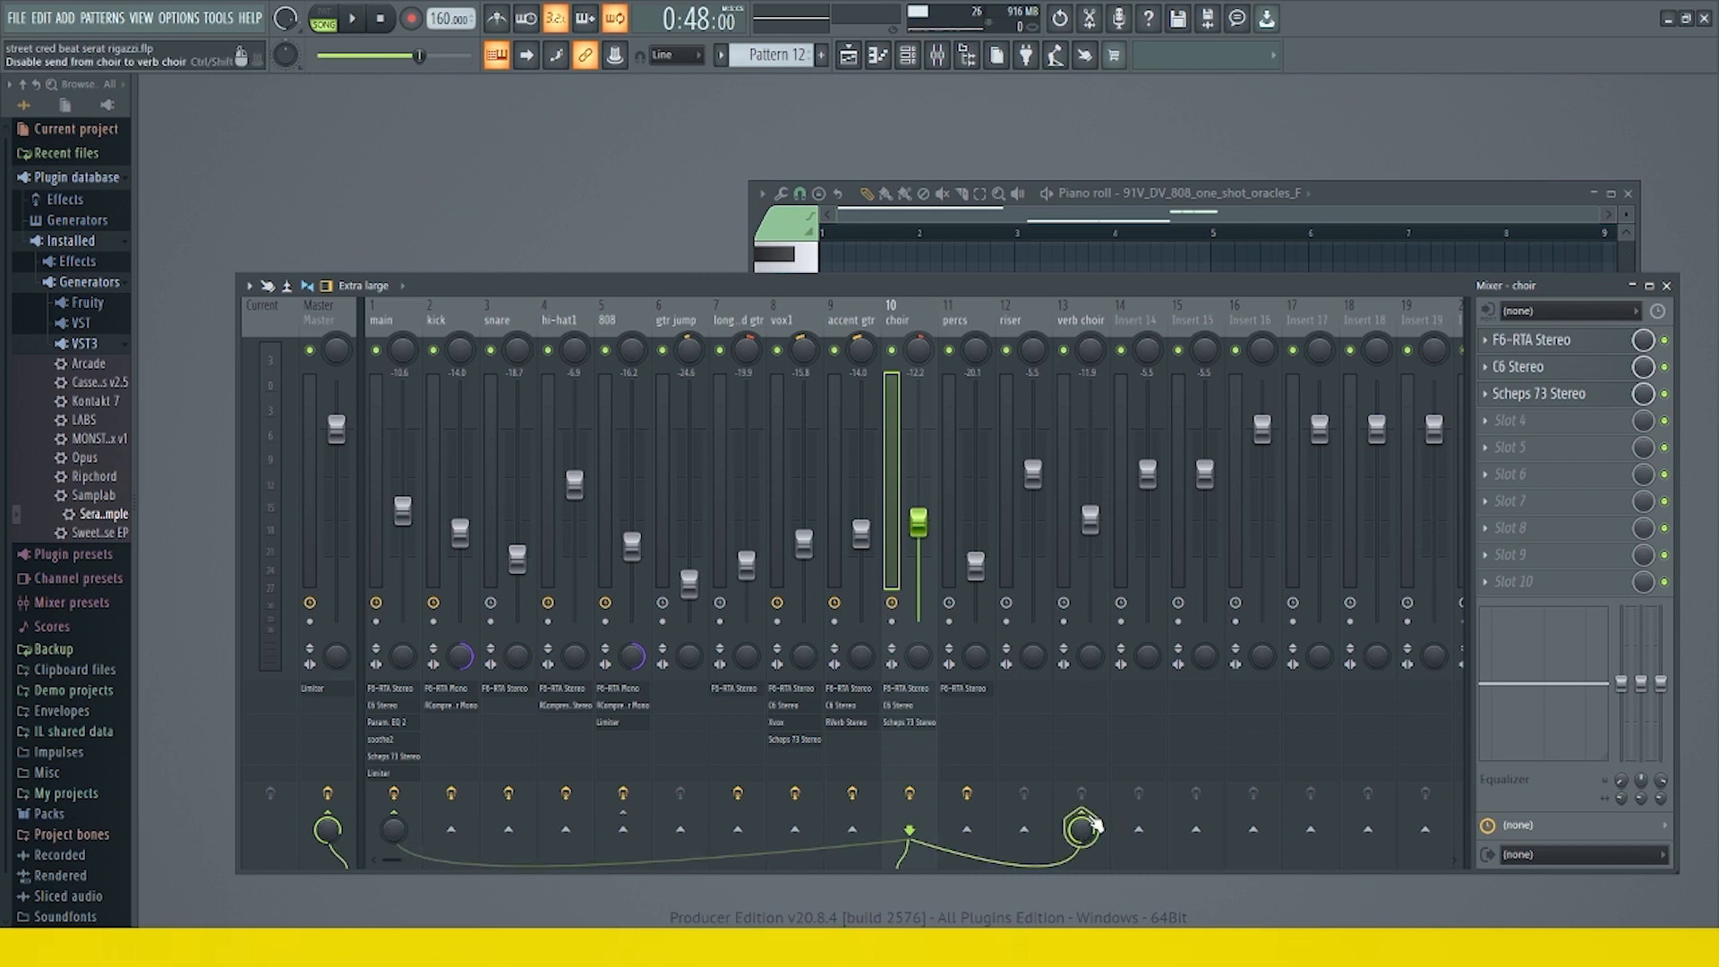
{"action": "left_click", "coordinate": [1065, 522]}
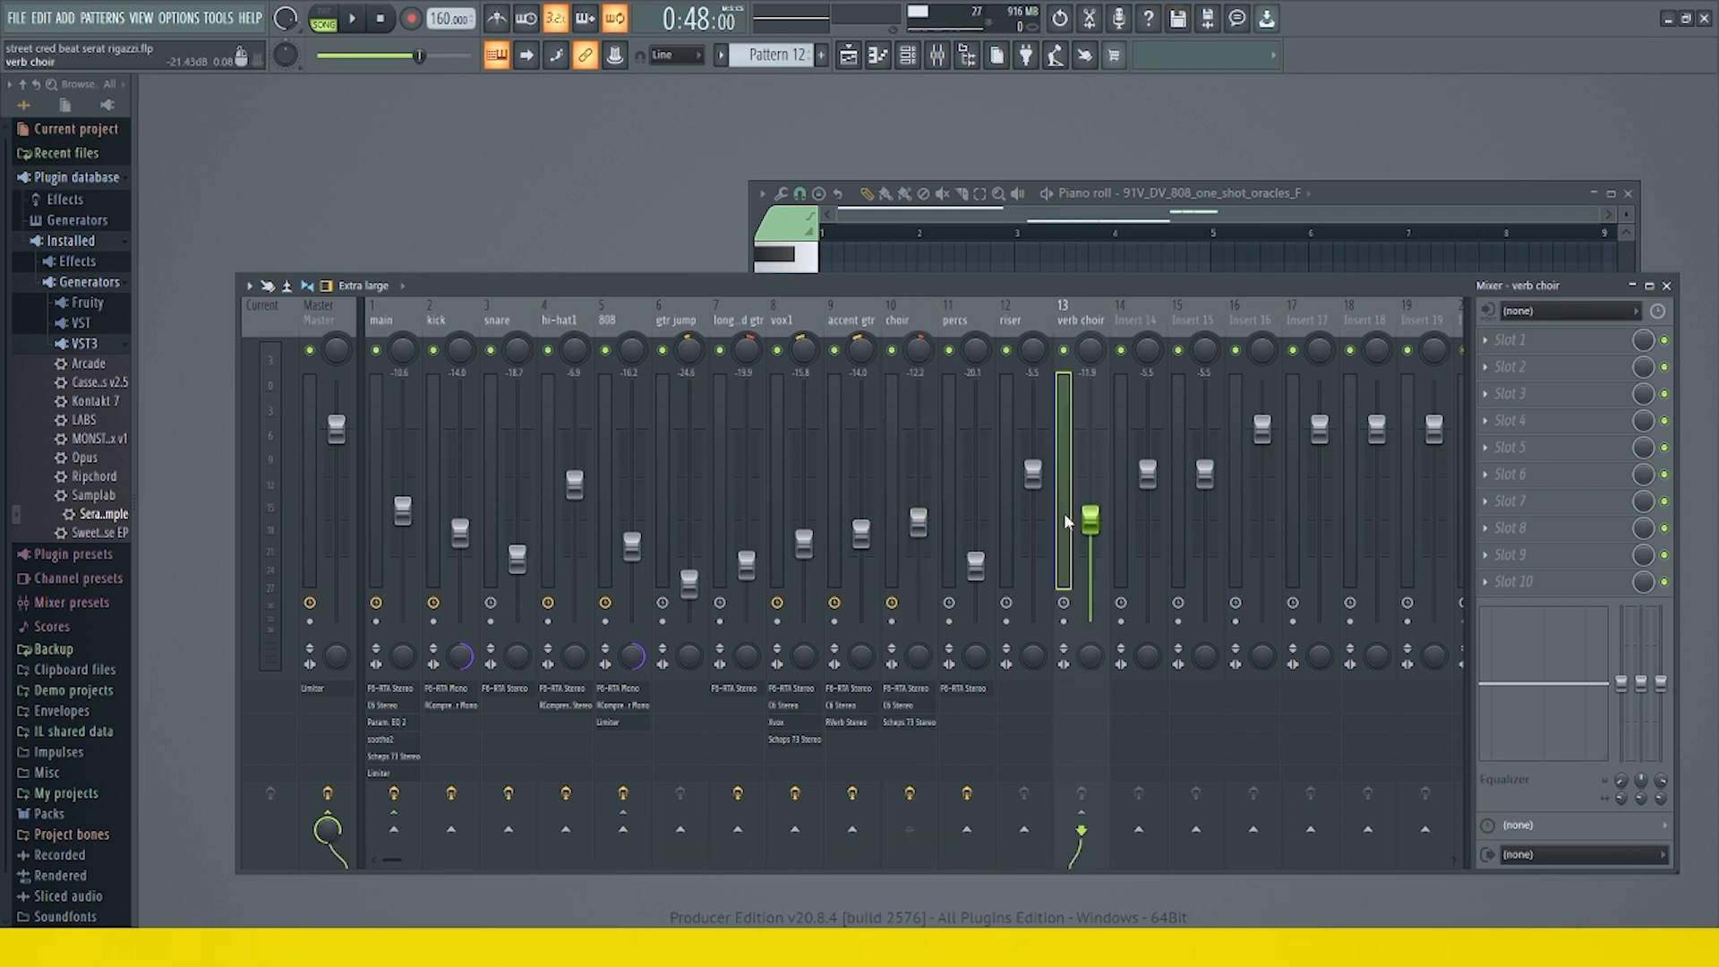
{"action": "right_click", "coordinate": [1070, 485]}
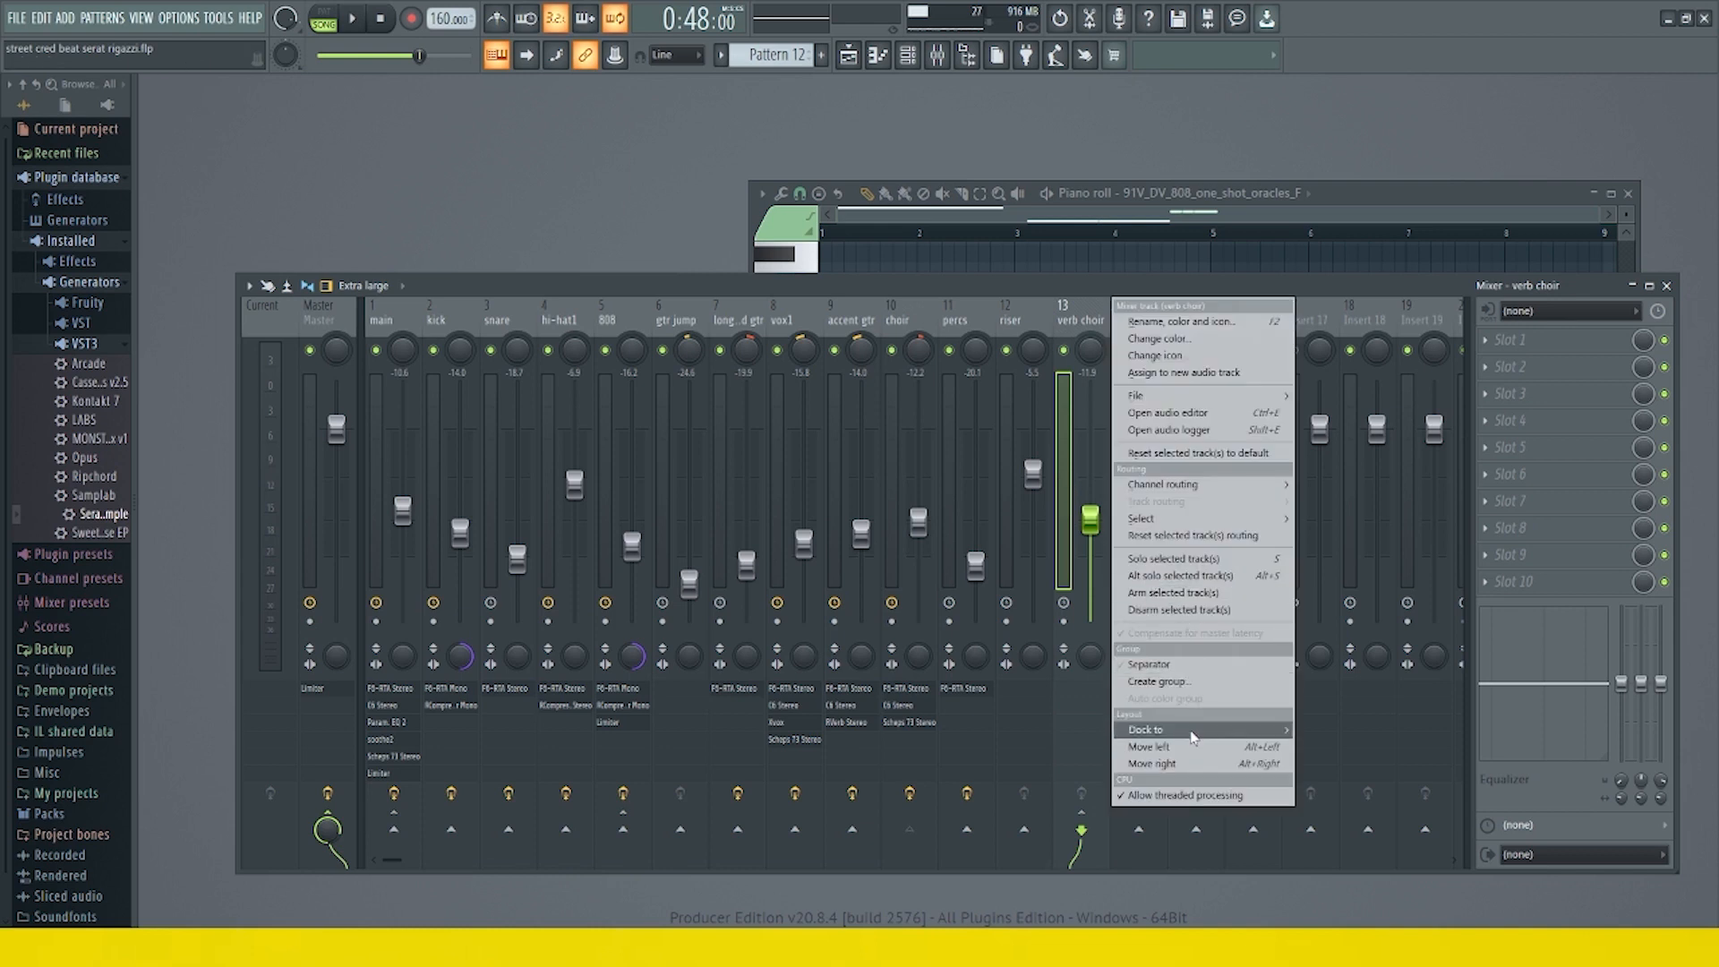
{"action": "mouse_move", "coordinate": [1191, 736]}
{"action": "left_click", "coordinate": [1321, 764]}
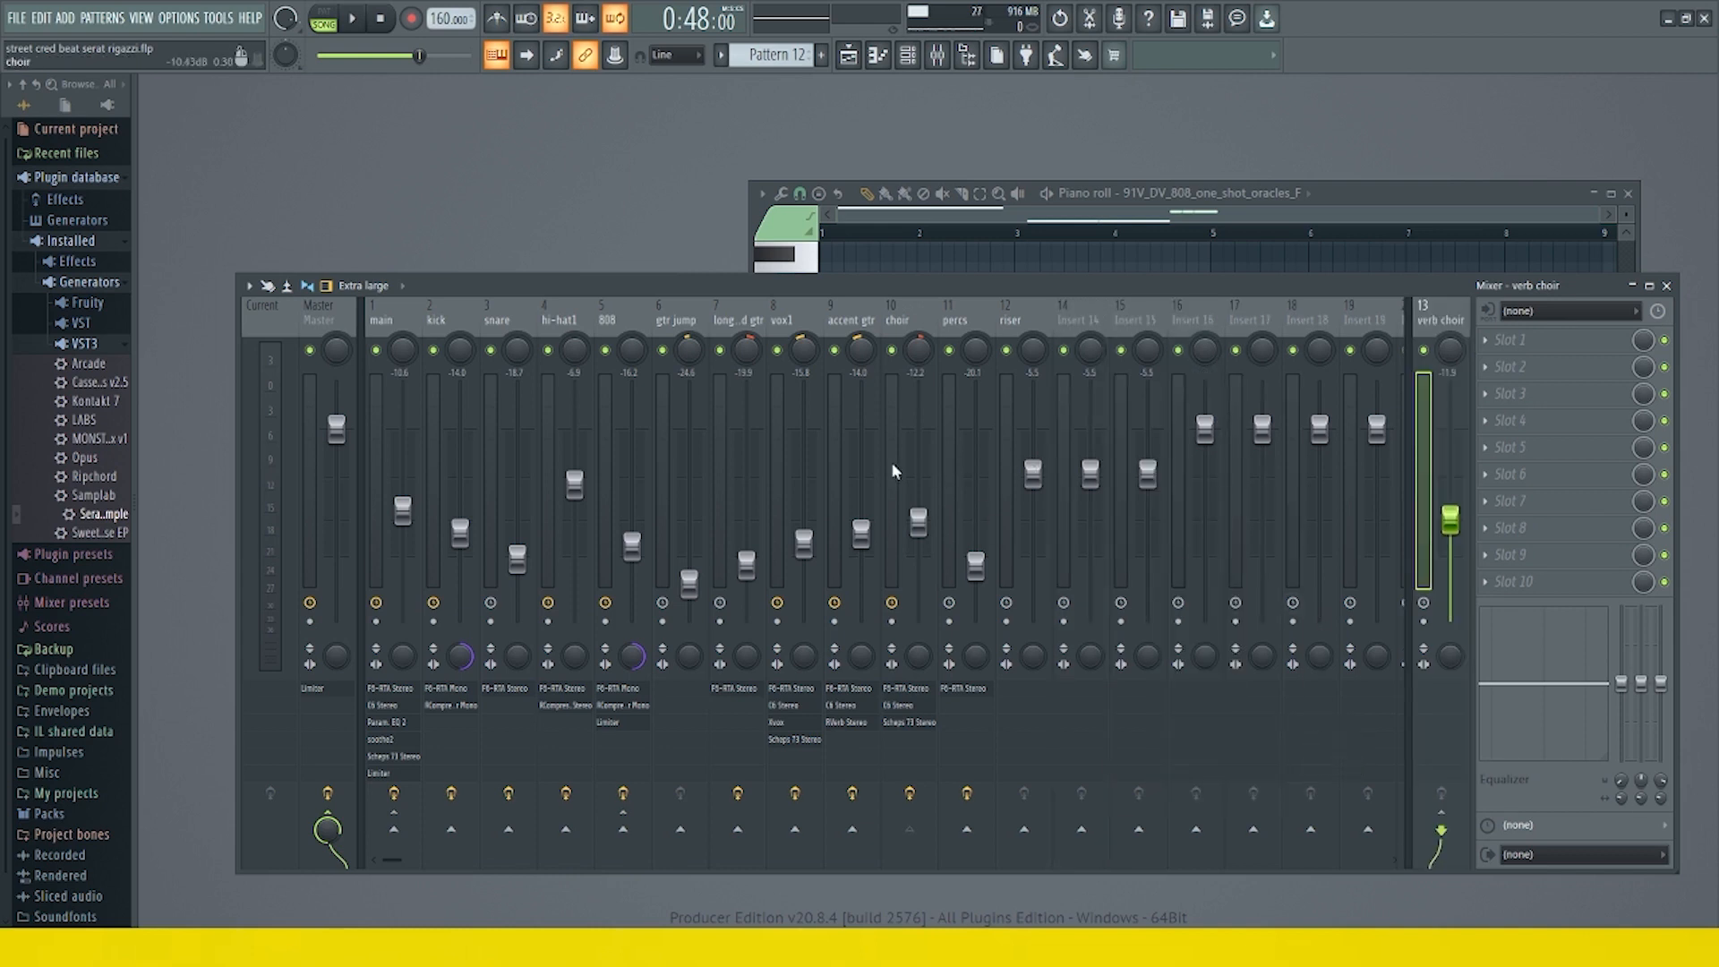
{"action": "left_click_drag", "start_coordinate": [1305, 288], "coordinate": [1287, 292]}
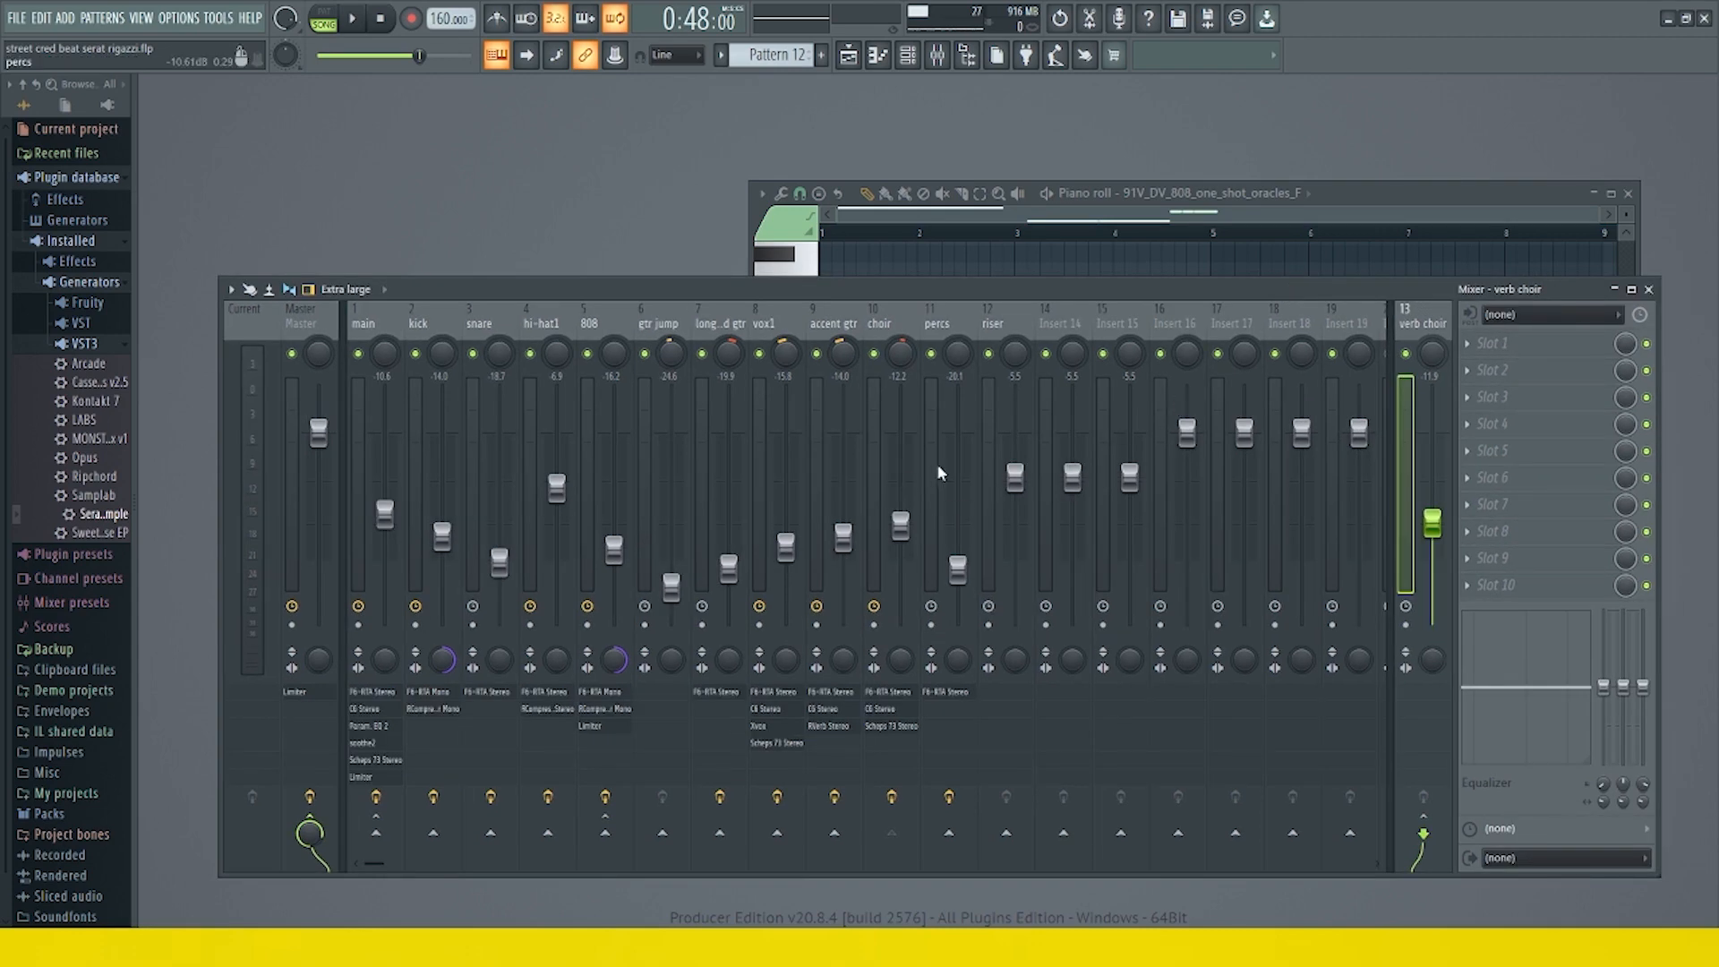
- Load the RVerb Stereo plugin into the first effect slot of the verb choir track
{"action": "left_click", "coordinate": [1469, 347]}
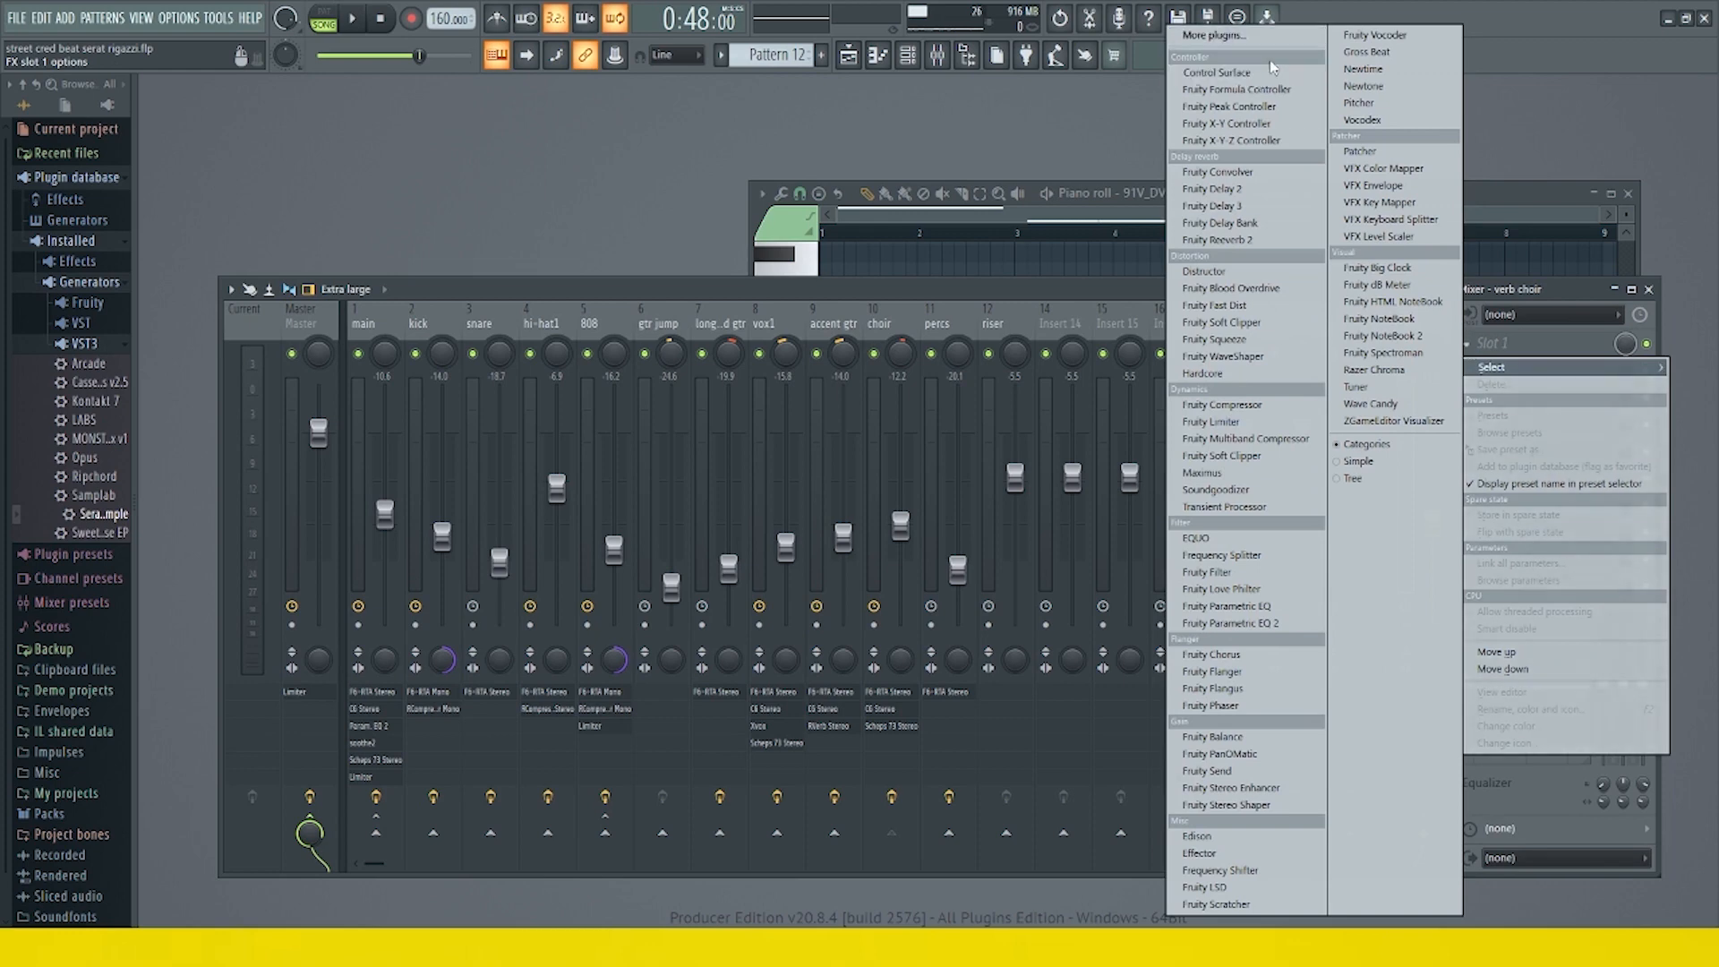
{"action": "left_click", "coordinate": [1215, 35]}
{"action": "left_click_drag", "start_coordinate": [1108, 437], "coordinate": [1063, 815]}
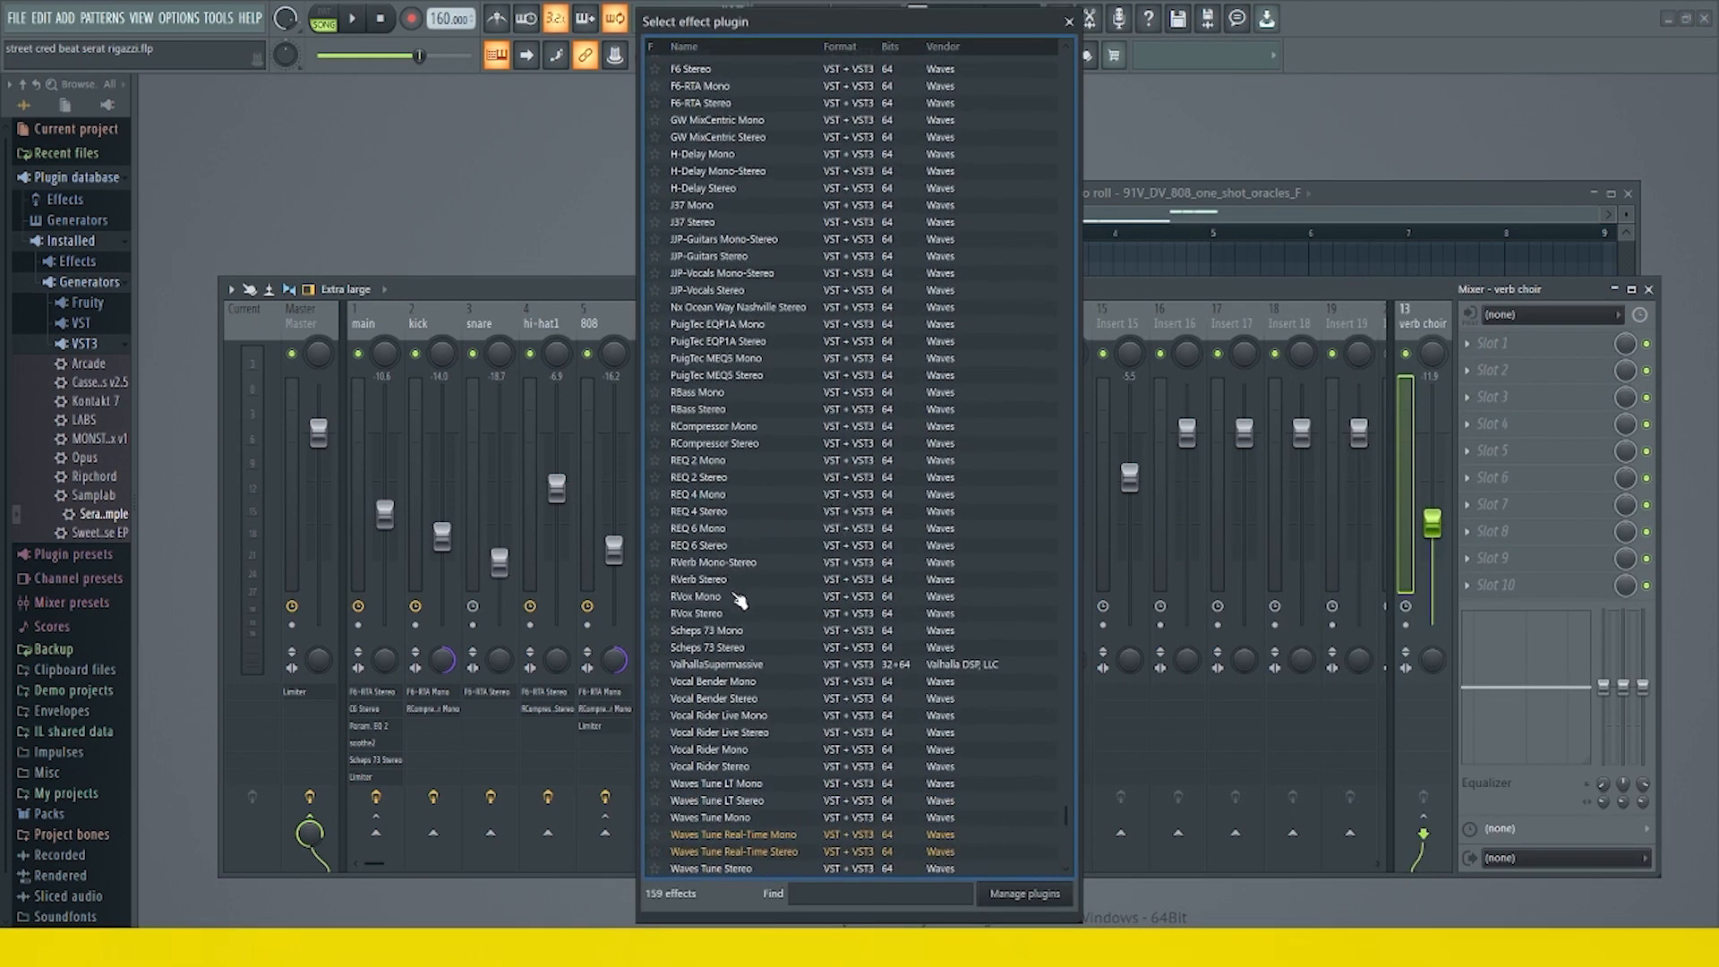
{"action": "double_click", "coordinate": [734, 580]}
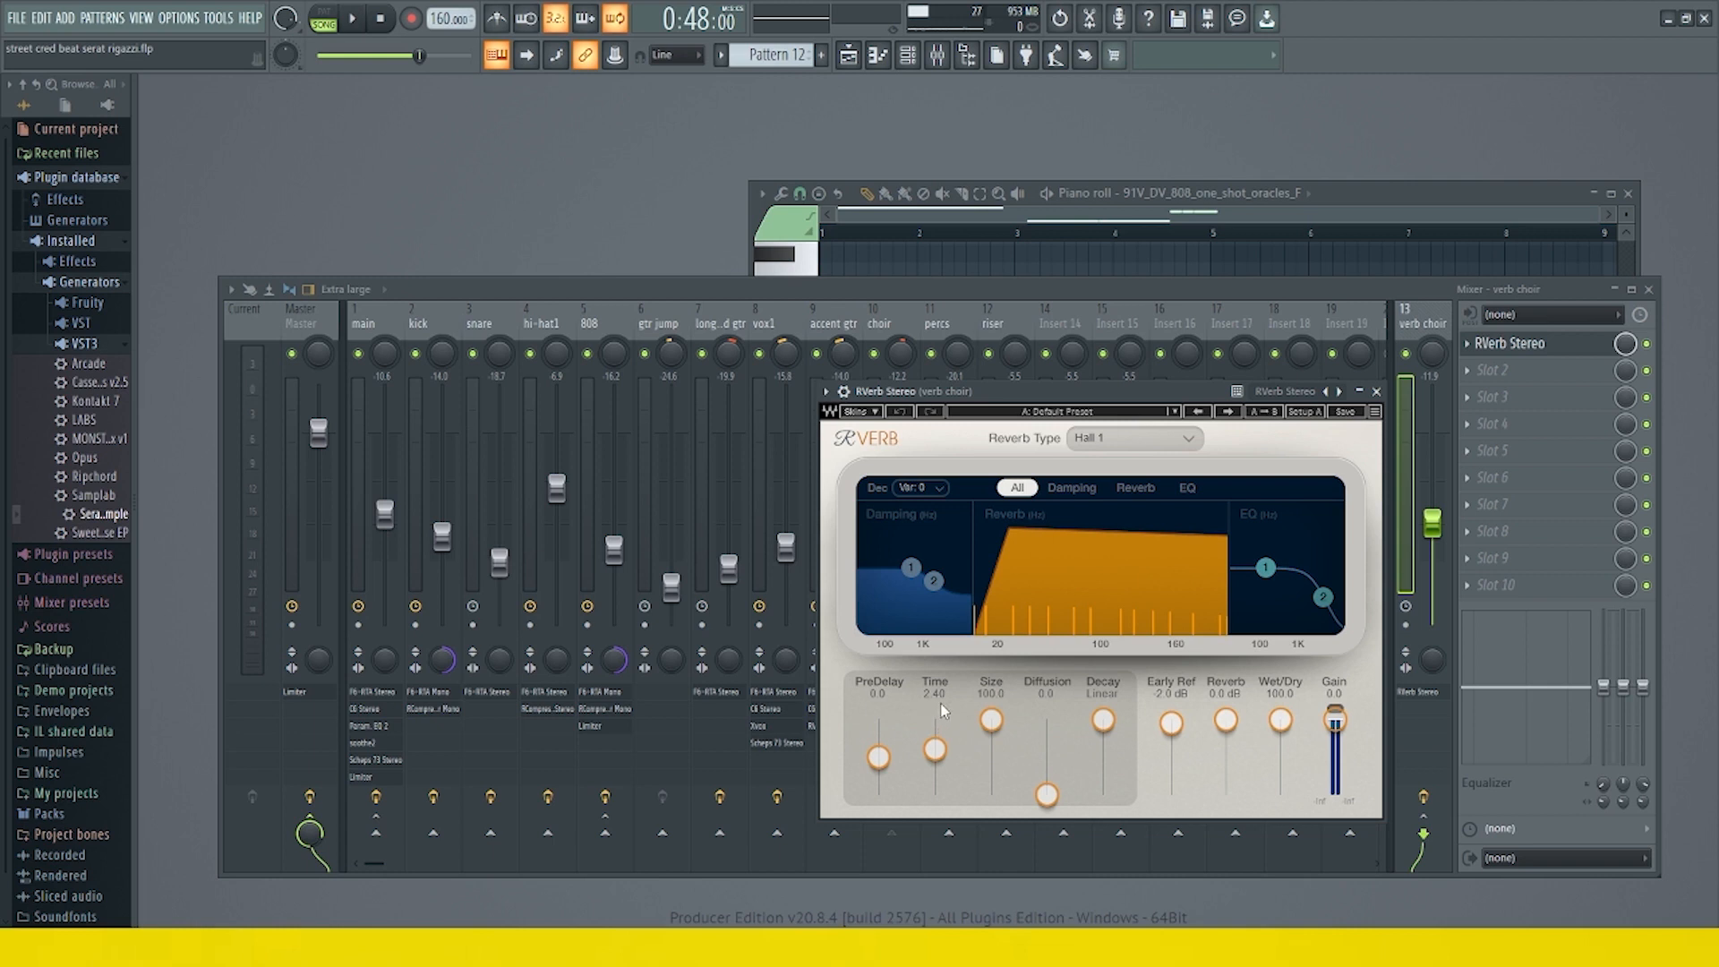
- Set the RVerb size to 90.1 and lower the low-frequency damping ratio to about 0.5 at roughly 380 Hz
{"action": "left_click_drag", "start_coordinate": [991, 720], "coordinate": [991, 725]}
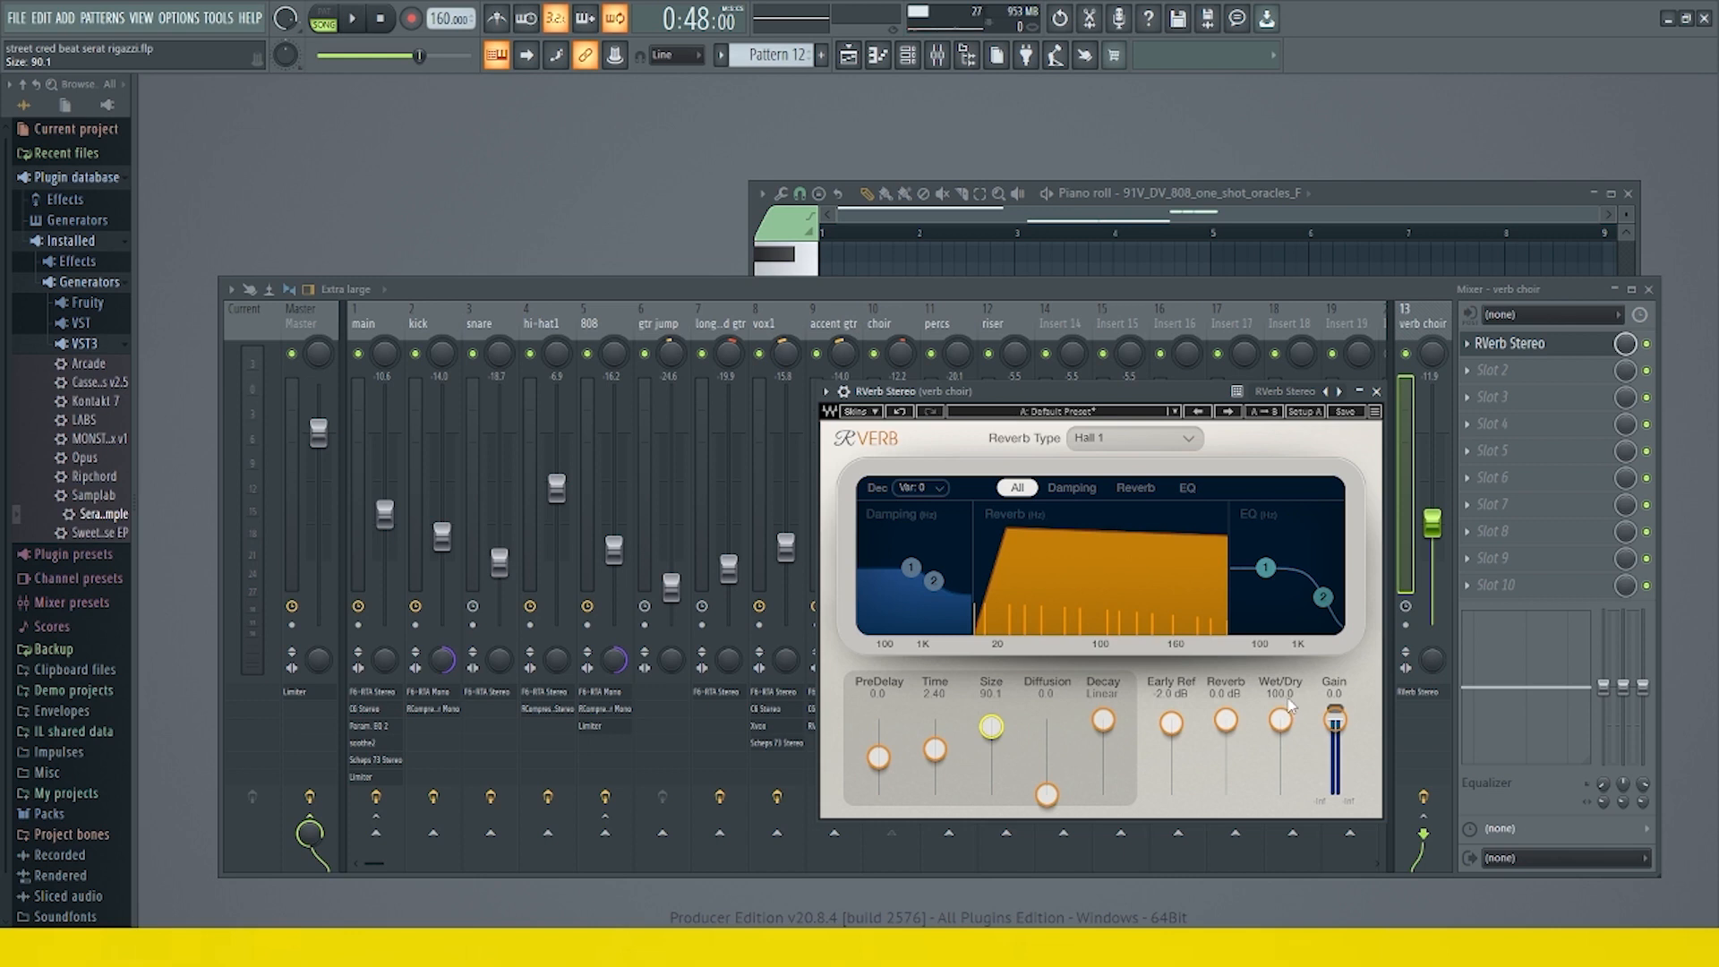
{"action": "left_click", "coordinate": [1280, 721]}
{"action": "left_click", "coordinate": [1074, 491]}
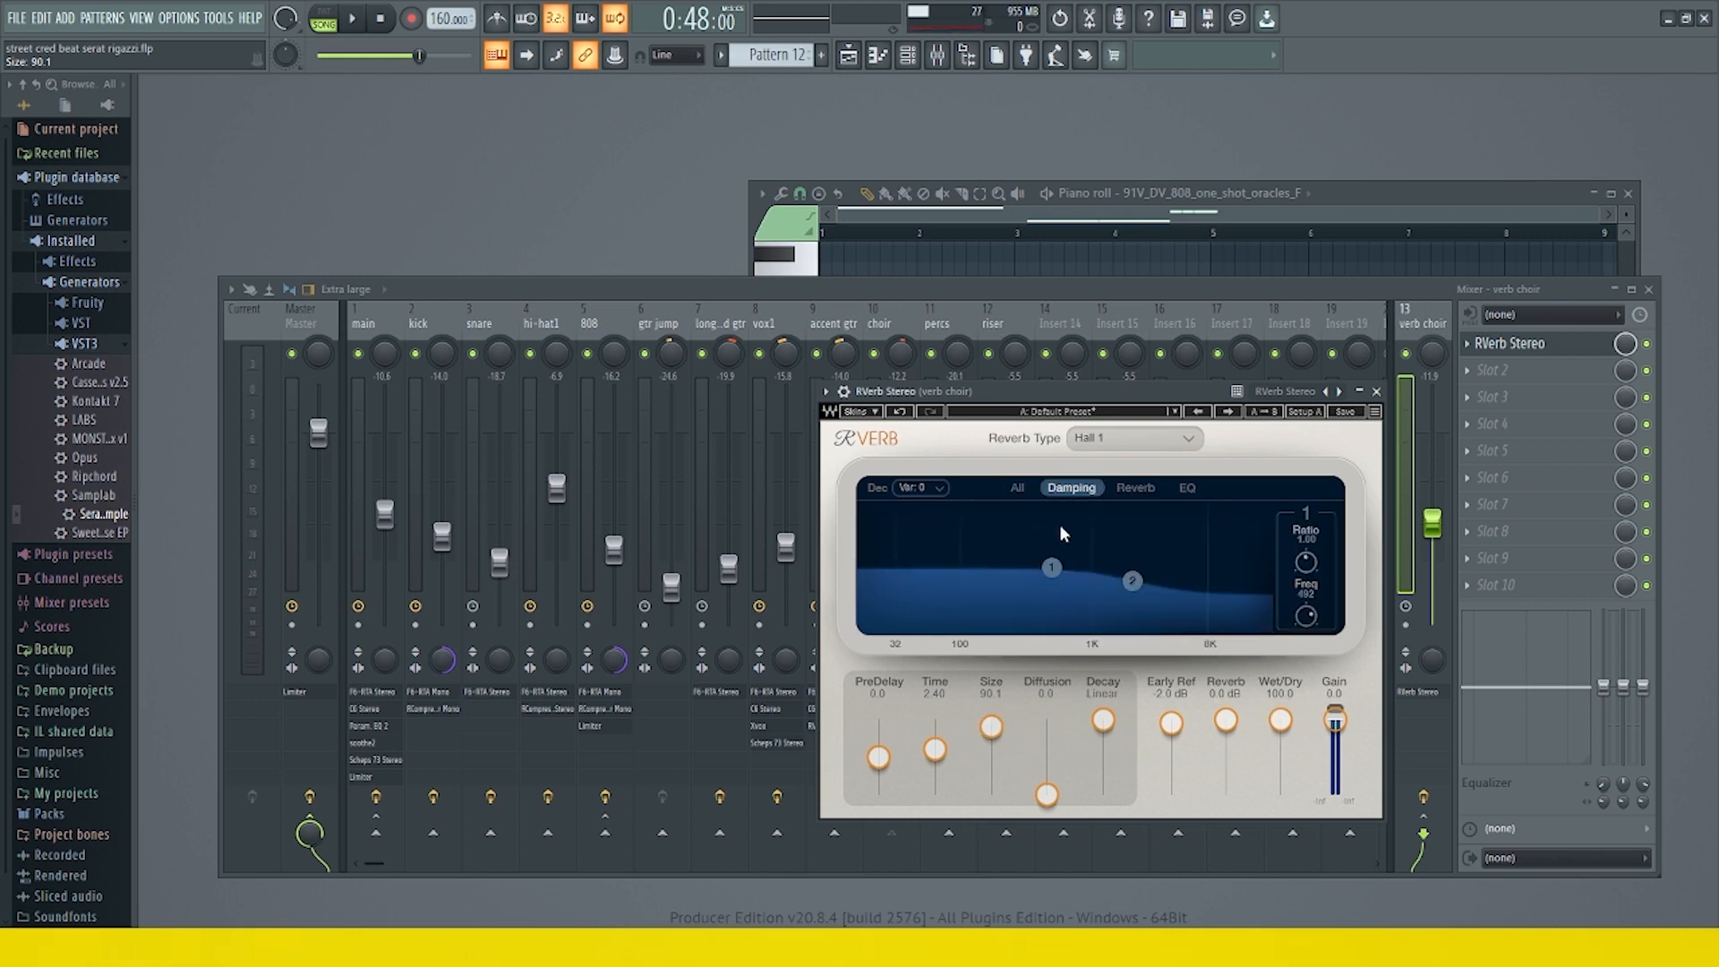
{"action": "left_click_drag", "start_coordinate": [1052, 573], "coordinate": [1038, 585]}
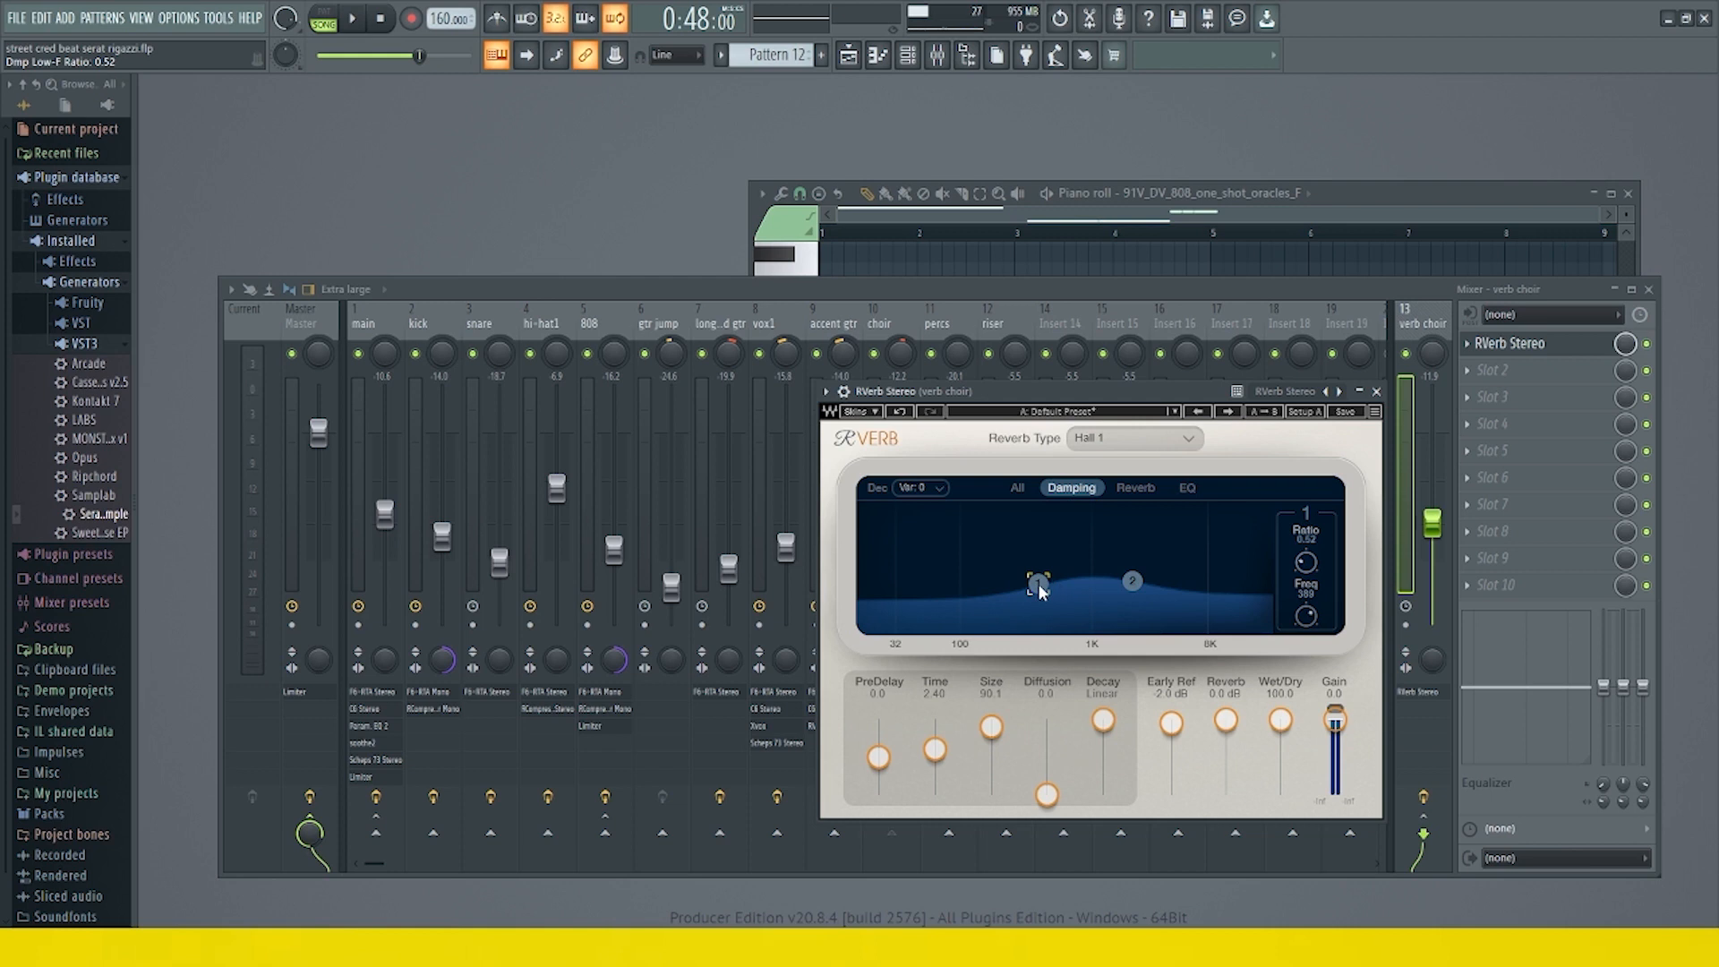
{"action": "mouse_move", "coordinate": [1038, 587]}
{"action": "left_mouse_down"}
{"action": "mouse_move", "coordinate": [1053, 583]}
{"action": "mouse_move", "coordinate": [1034, 583]}
{"action": "left_mouse_up"}
{"action": "left_click", "coordinate": [1133, 583]}
- In the reverb's EQ, set band 1 to about -23 dB at 991 Hz and band 2 to -24 dB at 4885 Hz
{"action": "left_click", "coordinate": [1186, 489]}
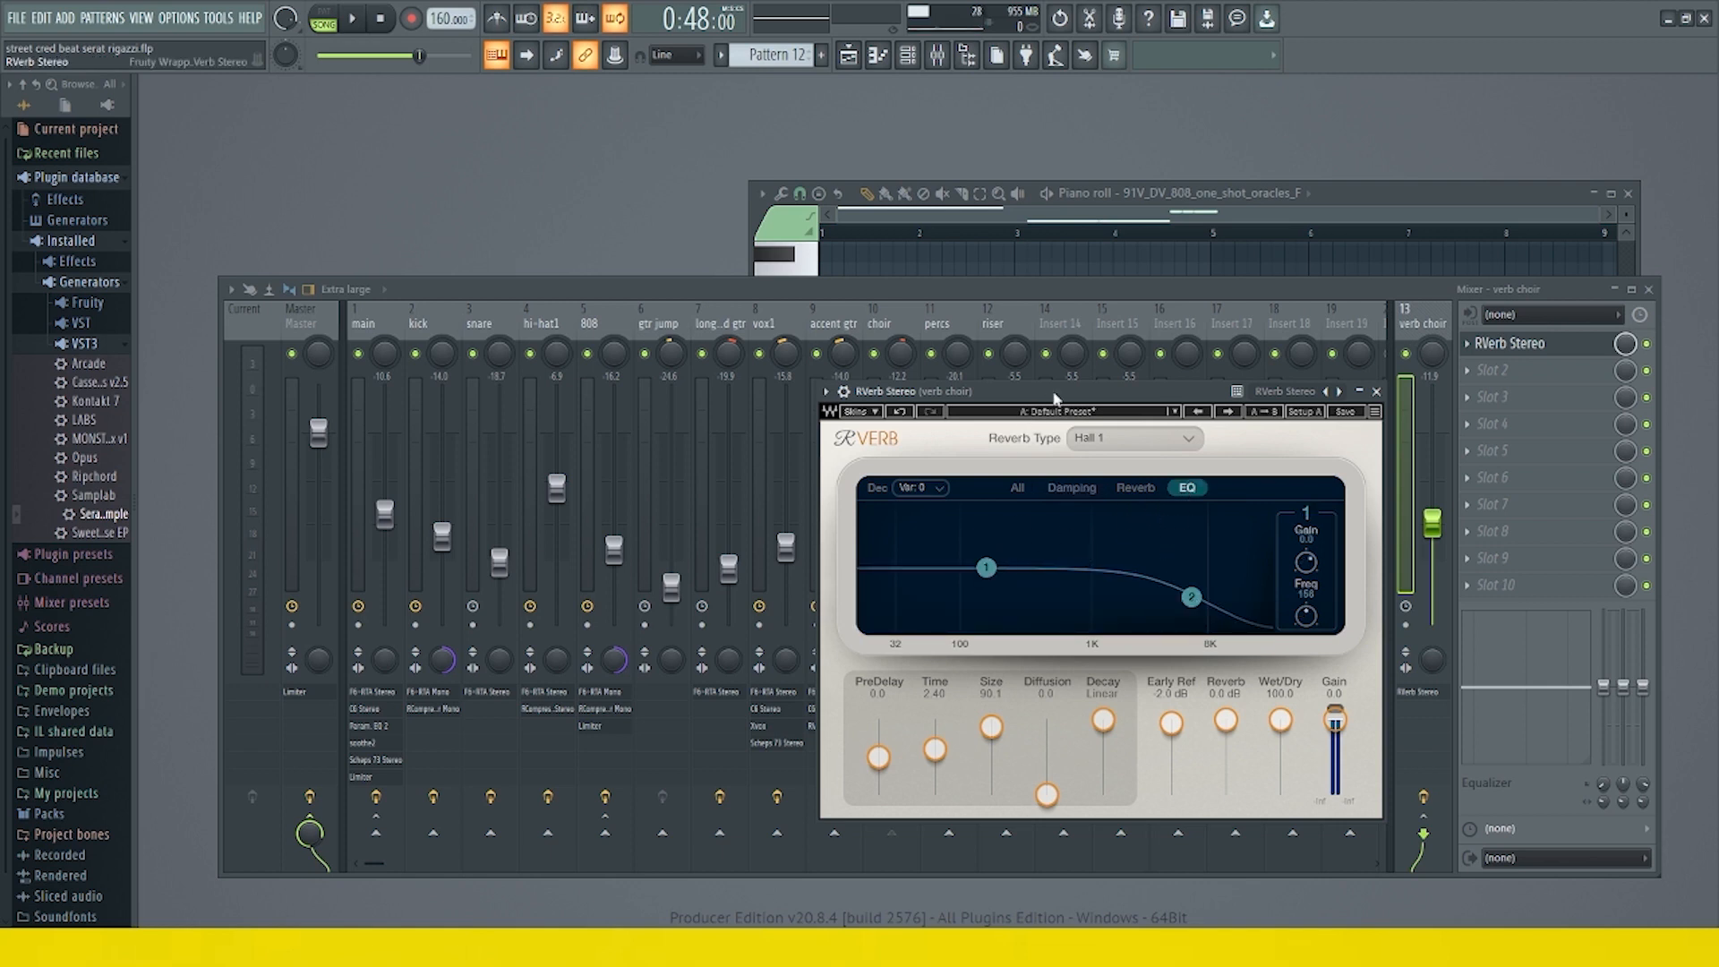
{"action": "left_click_drag", "start_coordinate": [1056, 398], "coordinate": [949, 380]}
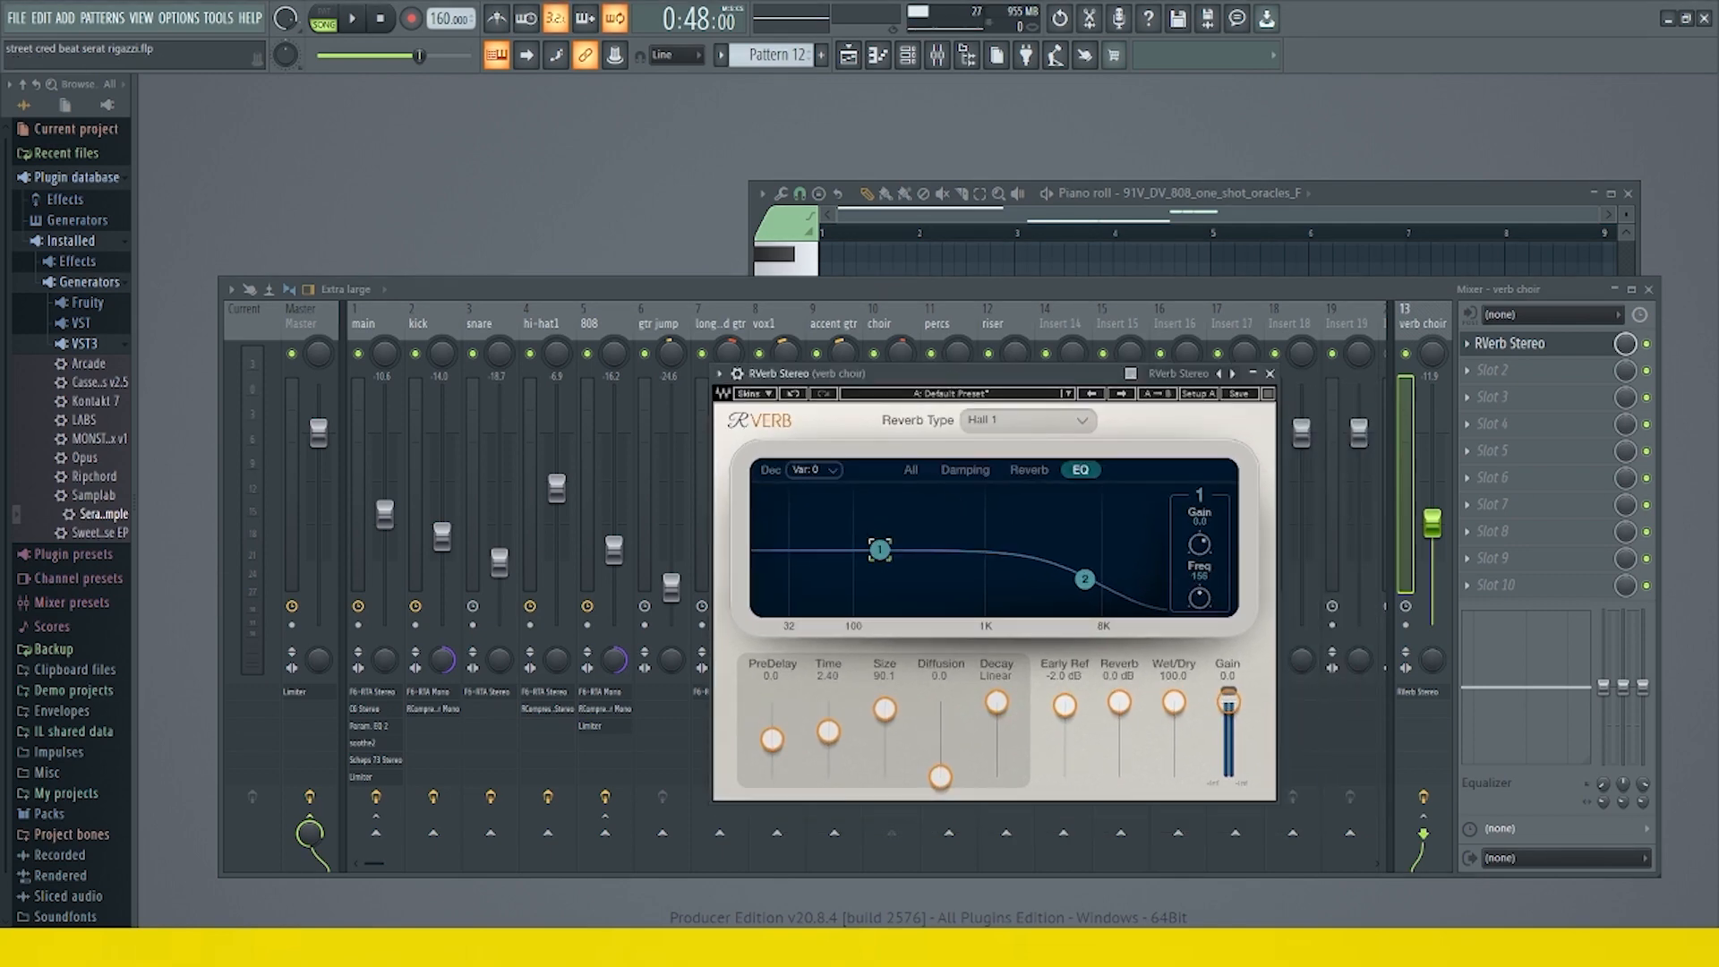
{"action": "left_click_drag", "start_coordinate": [880, 550], "coordinate": [984, 585]}
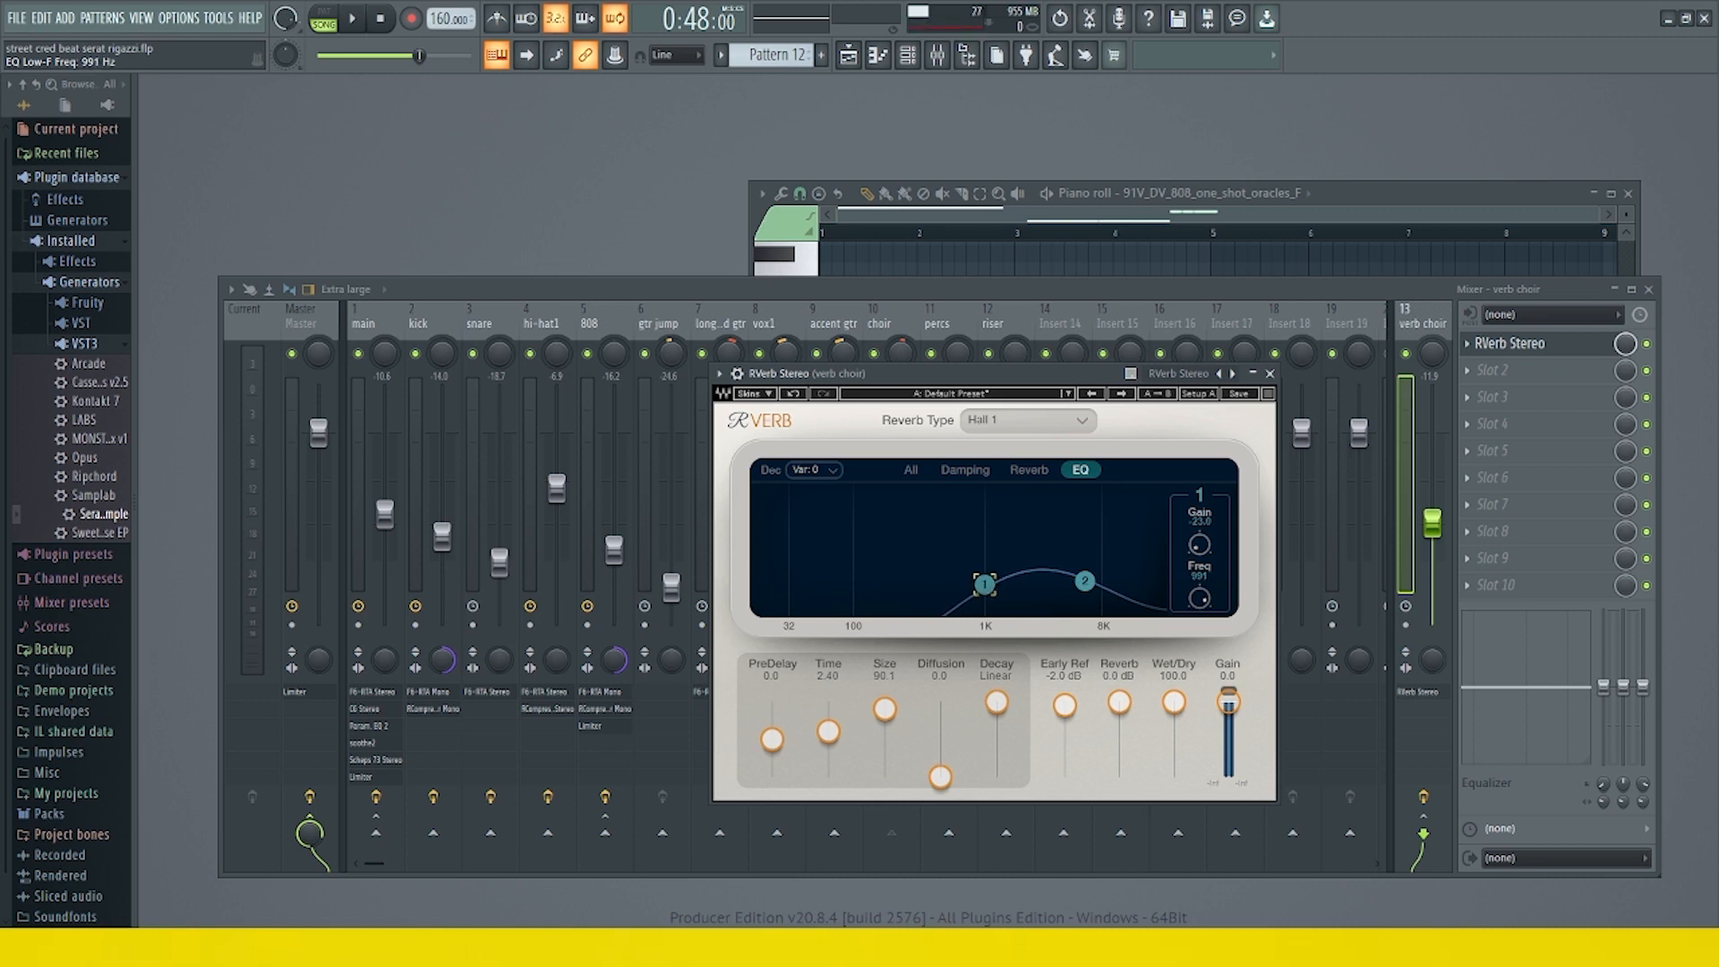
{"action": "left_click", "coordinate": [1084, 581]}
{"action": "left_click_drag", "start_coordinate": [1085, 581], "coordinate": [1075, 585]}
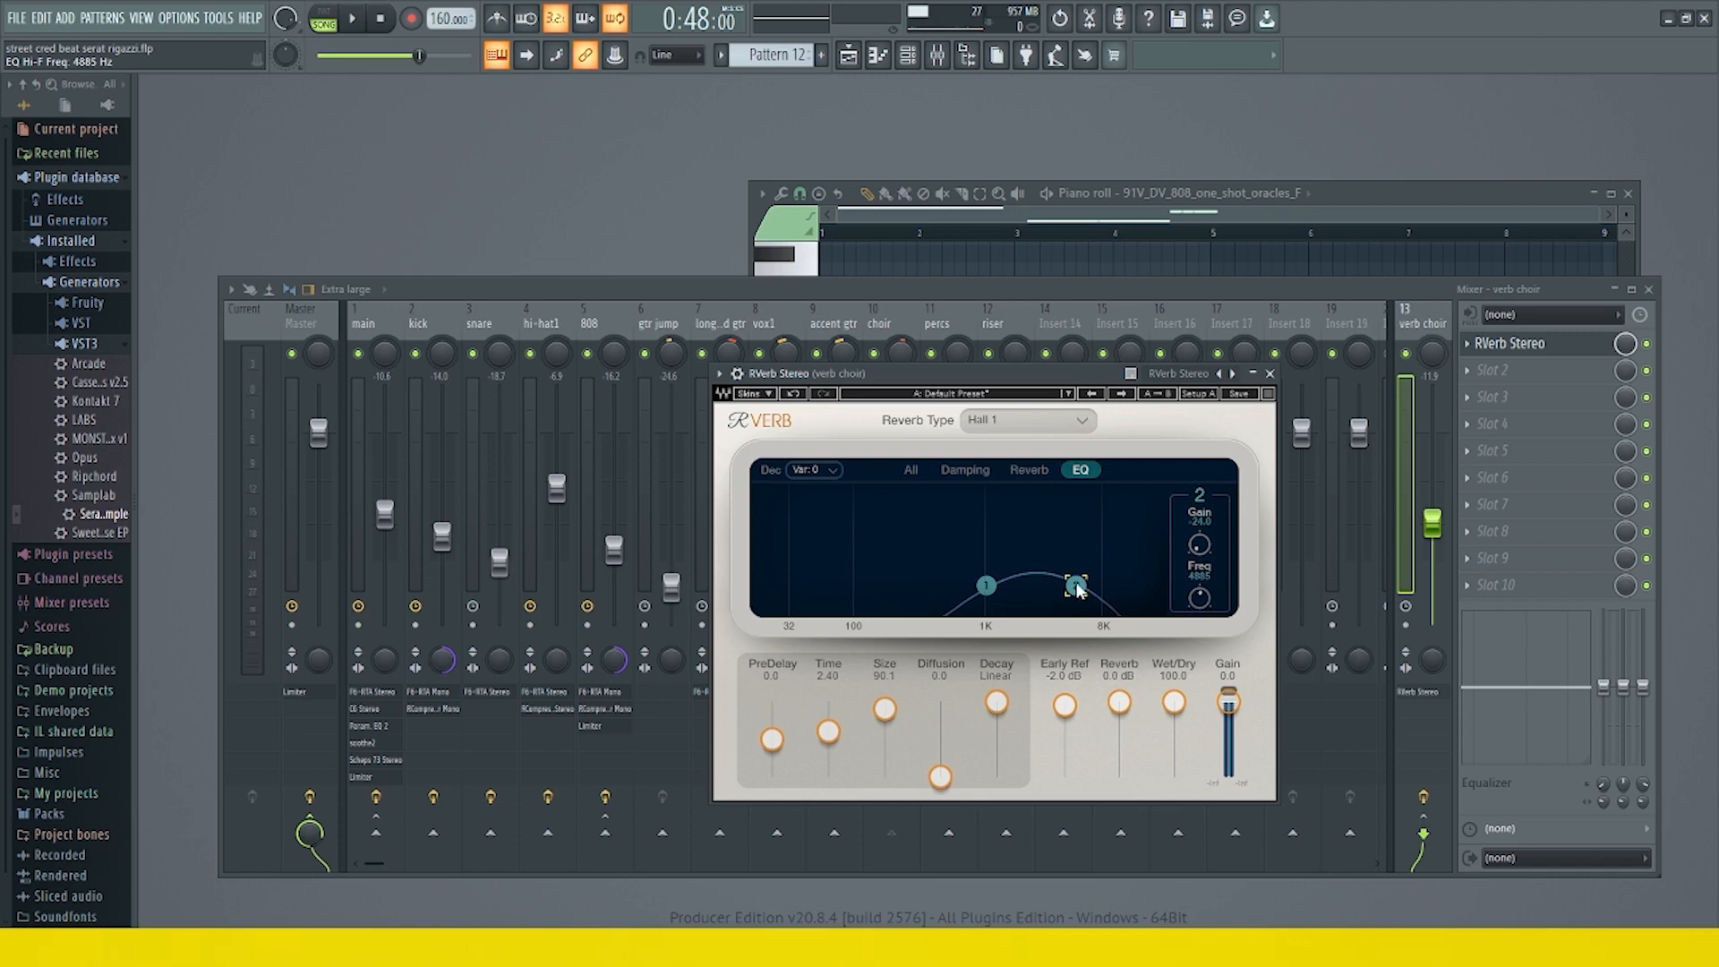
{"action": "mouse_move", "coordinate": [1032, 374]}
{"action": "left_mouse_down"}
{"action": "mouse_move", "coordinate": [1054, 374]}
{"action": "mouse_move", "coordinate": [1039, 381]}
{"action": "left_mouse_up"}
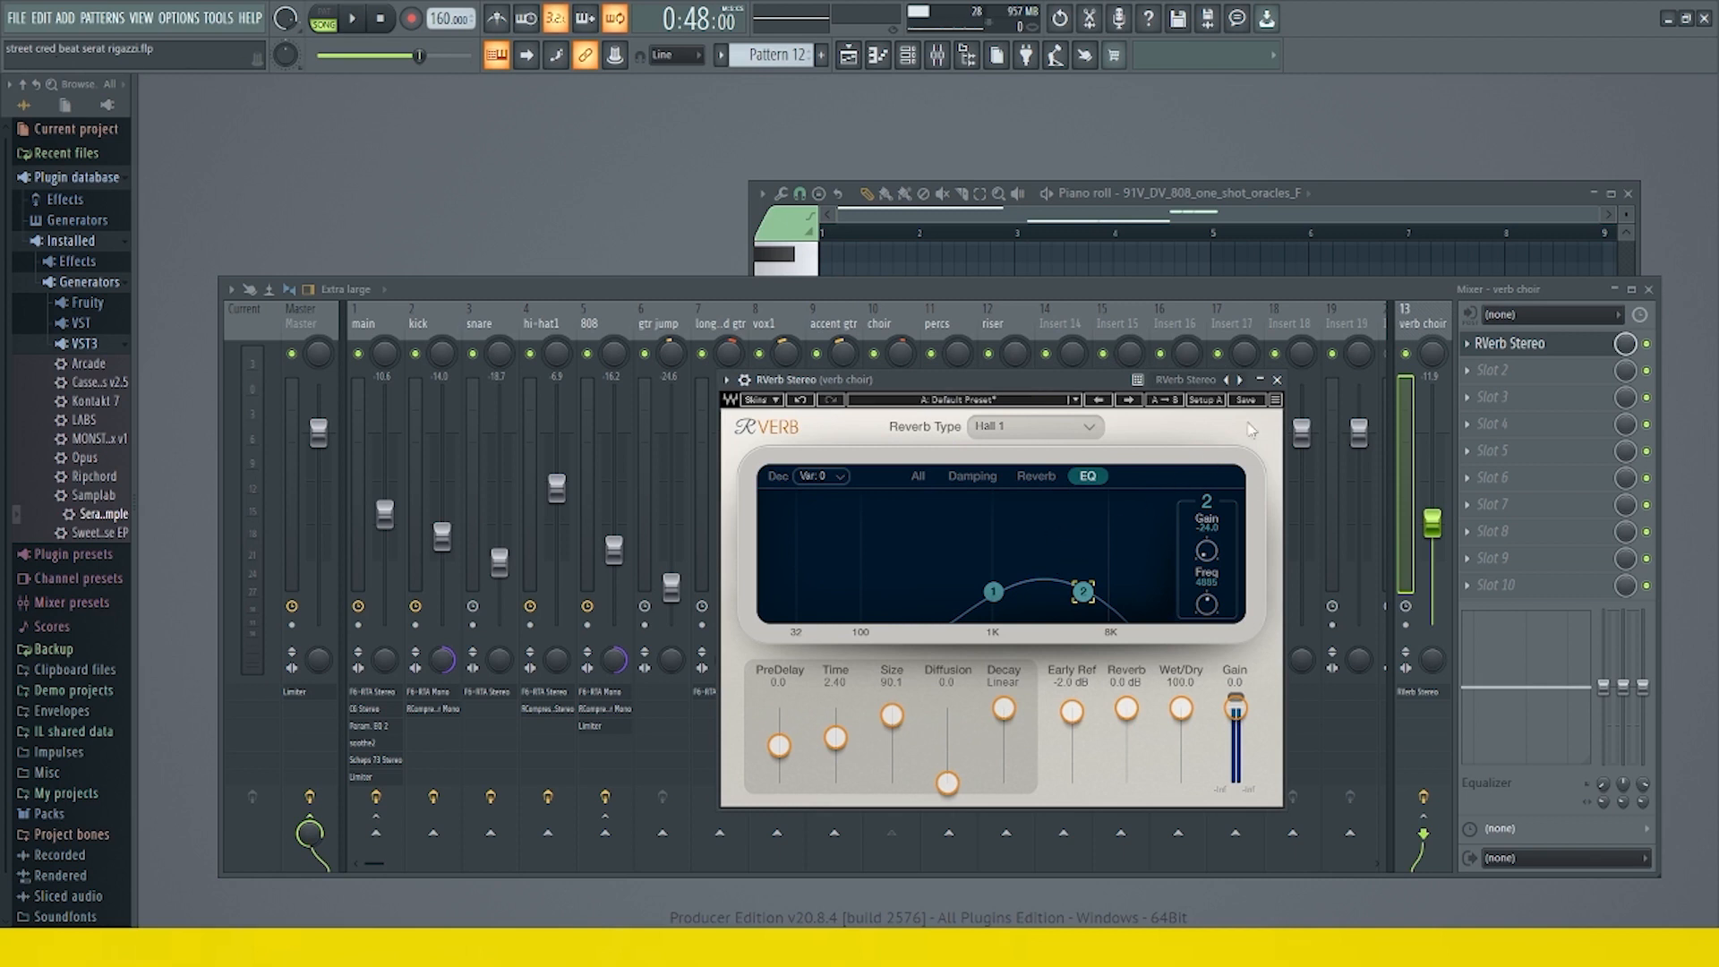
{"action": "left_click", "coordinate": [1278, 381]}
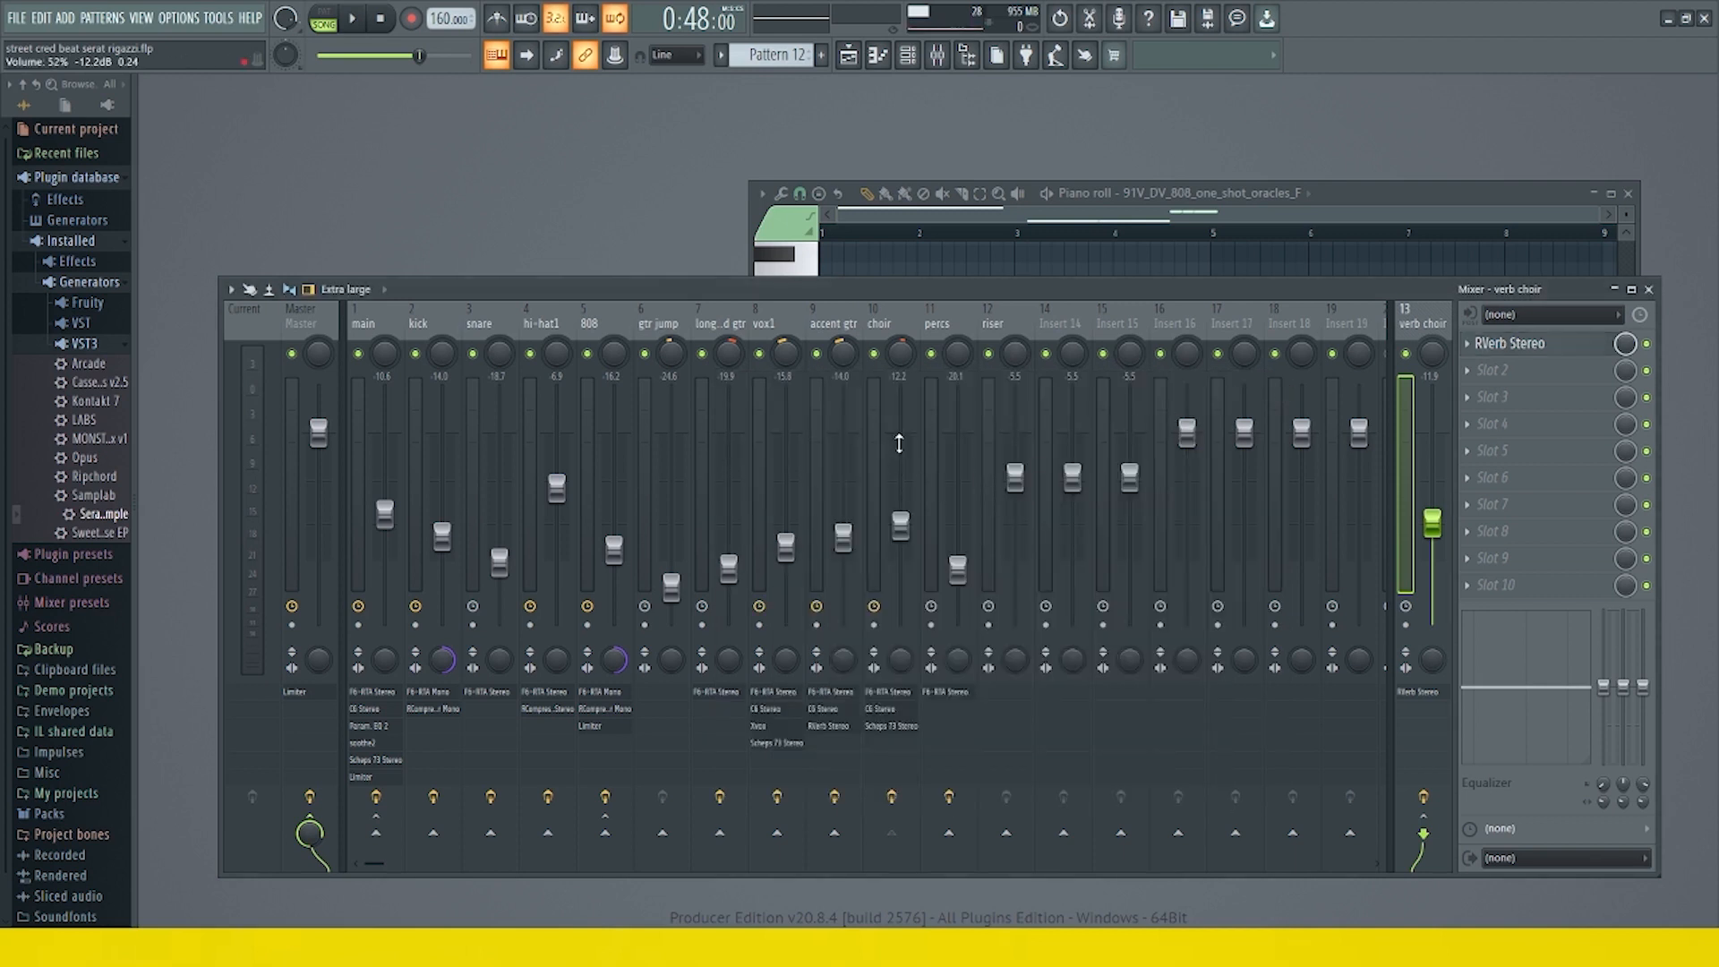
- Solo the choir track and play the song to audition the choir with its reverb send
{"action": "left_click", "coordinate": [877, 453]}
{"action": "right_click", "coordinate": [874, 354]}
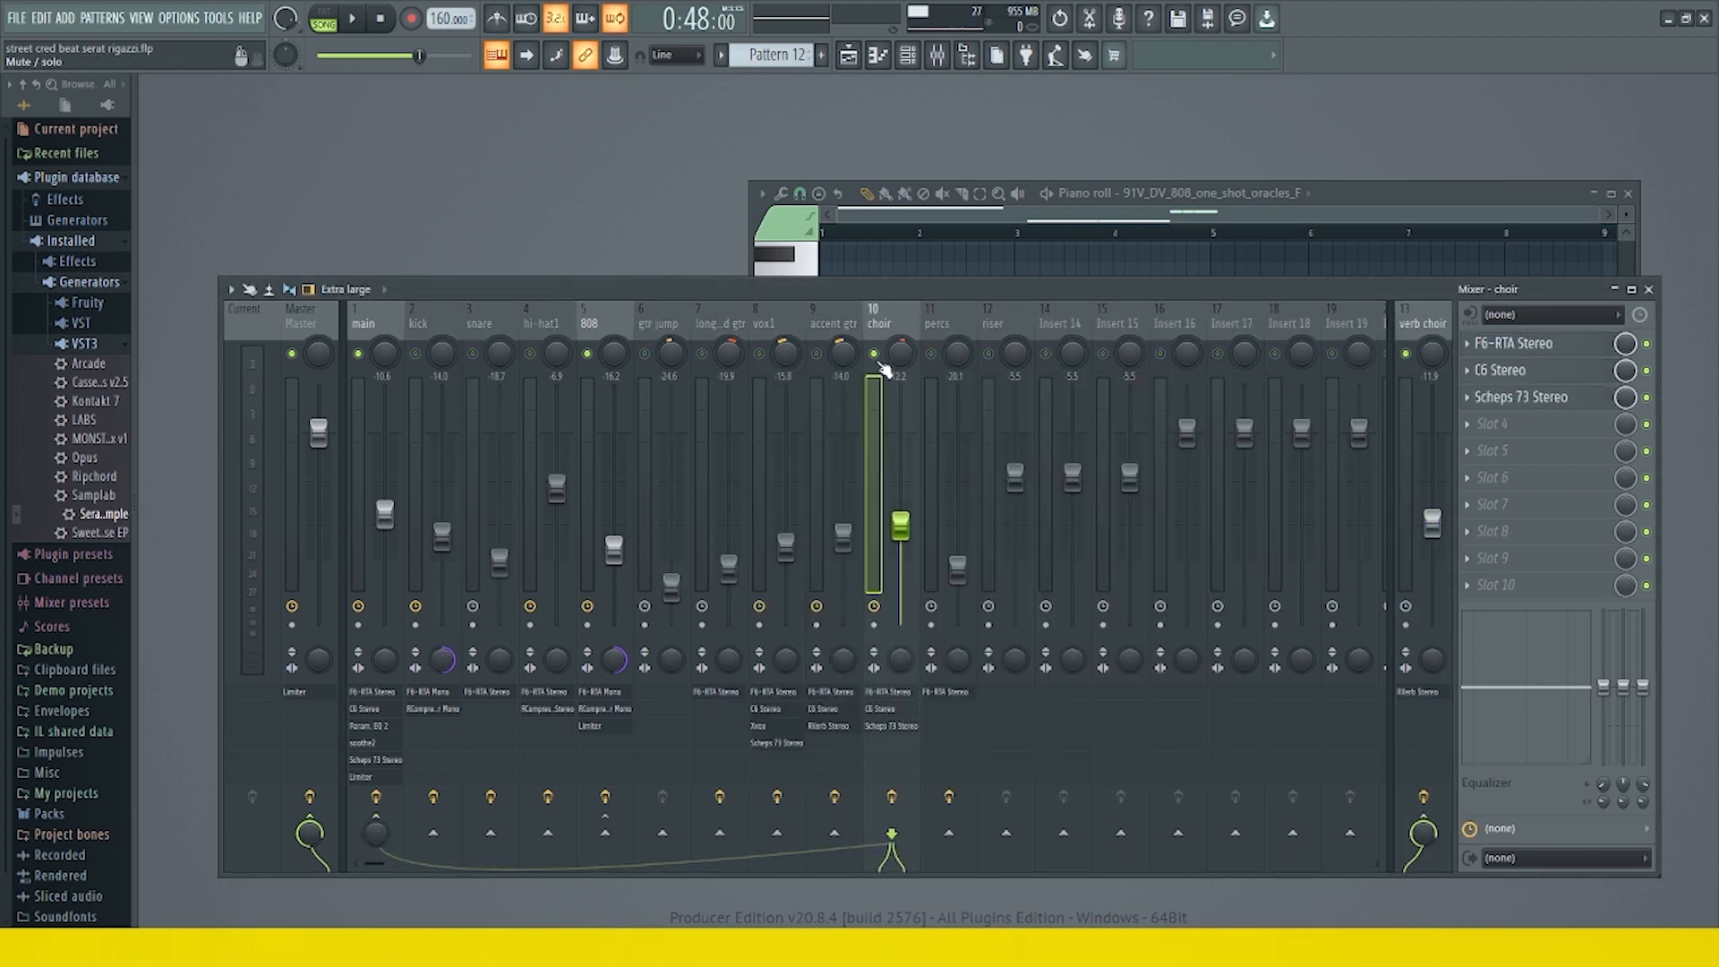
{"action": "key", "text": "space"}
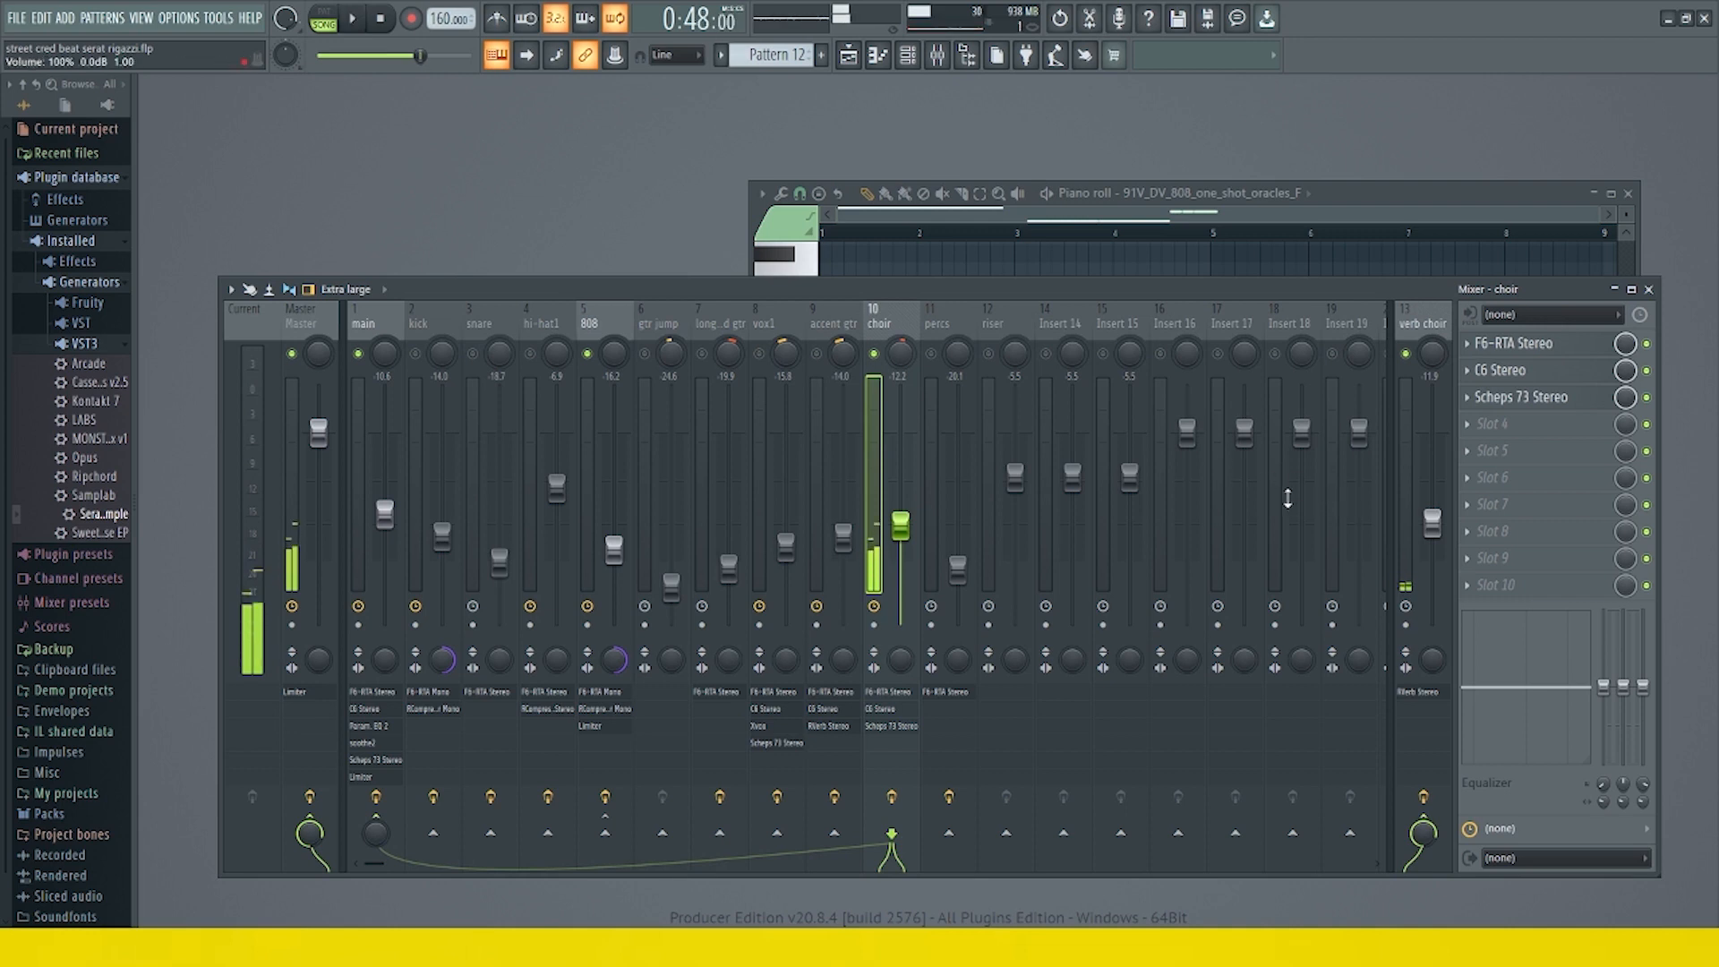
{"action": "key", "text": "space"}
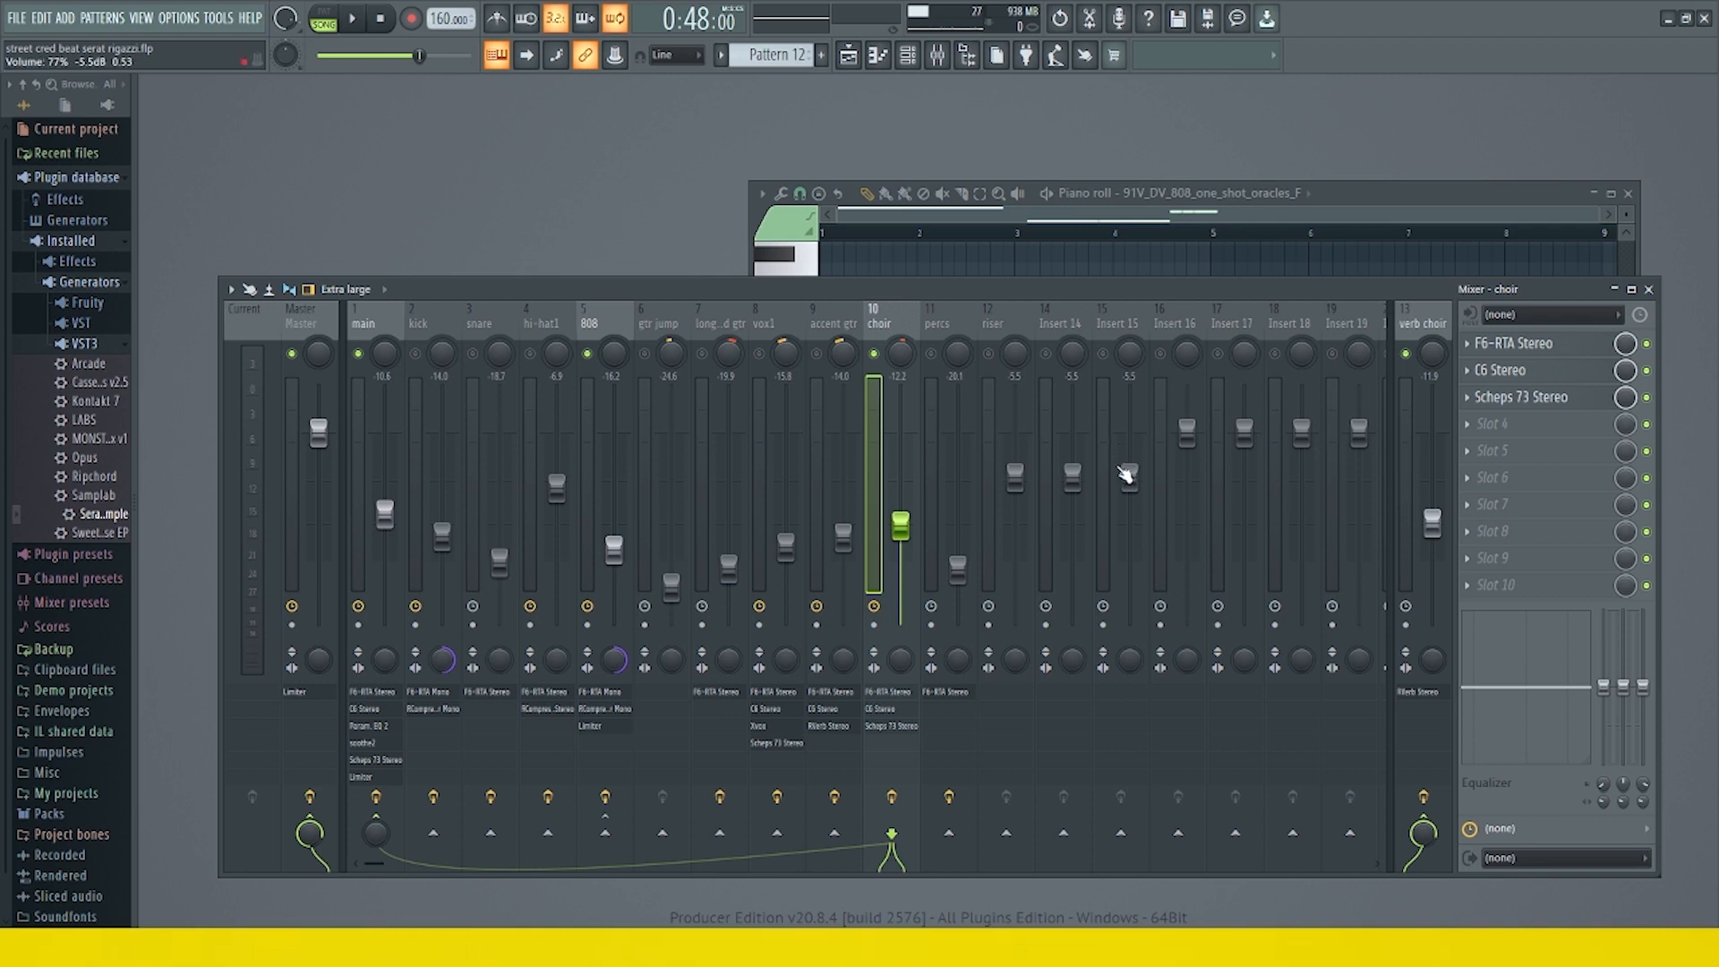
{"action": "key", "text": "space"}
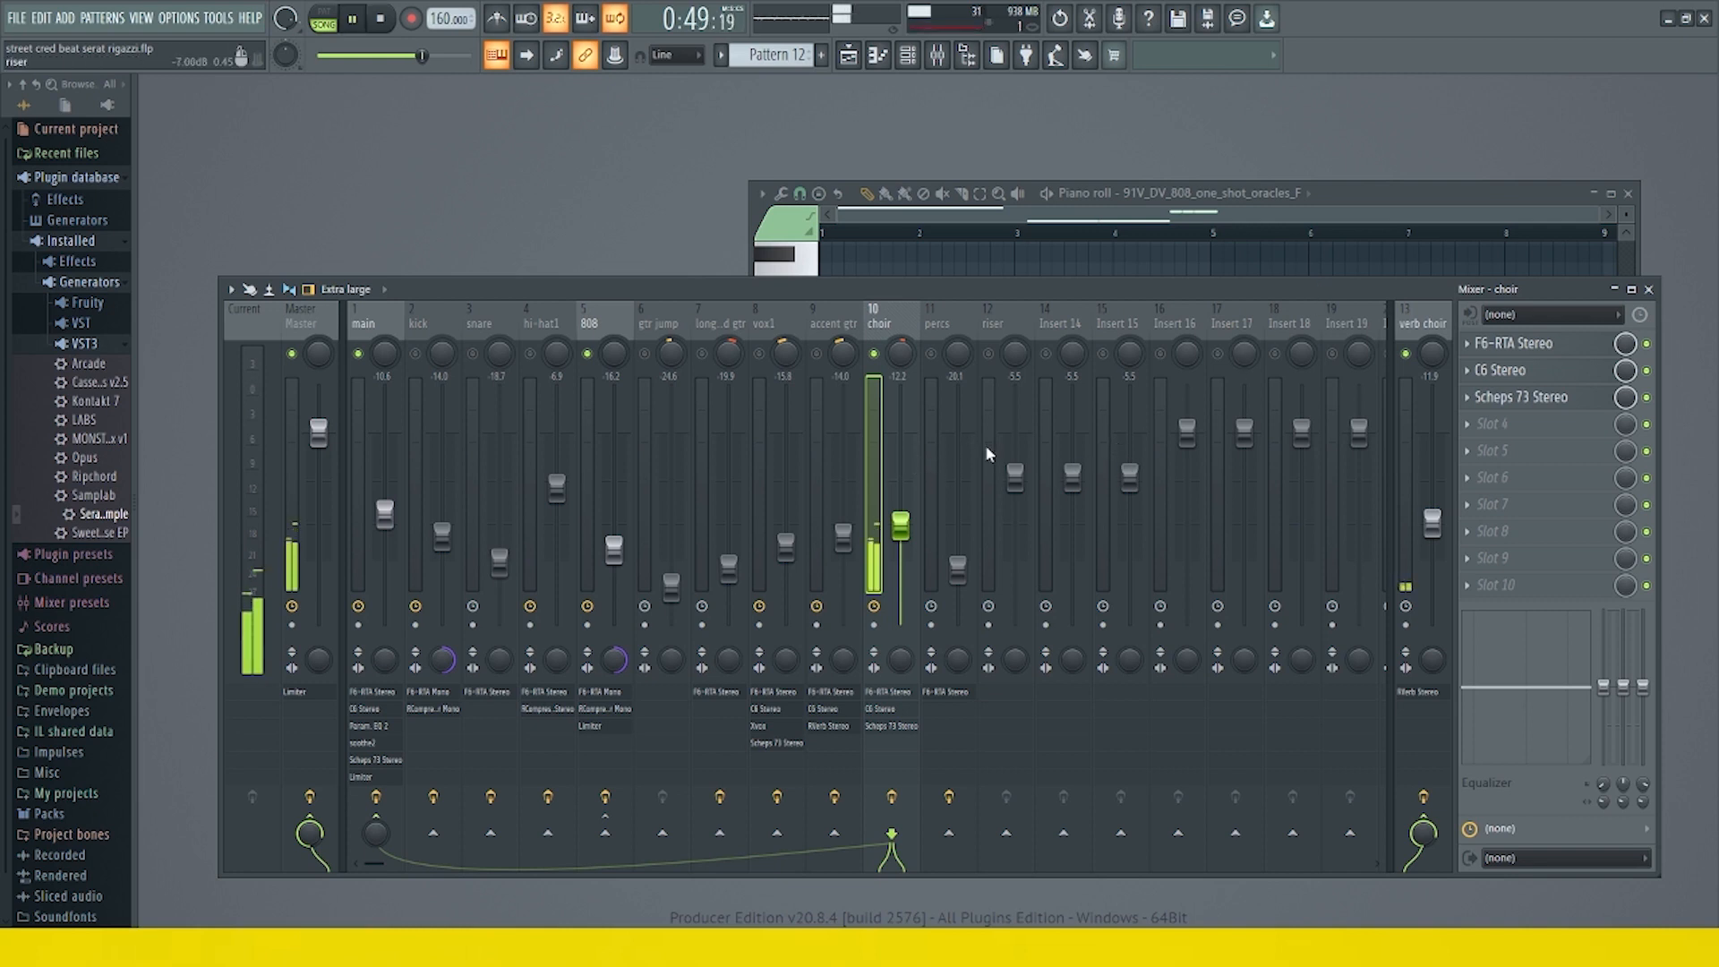
{"action": "key", "text": "space"}
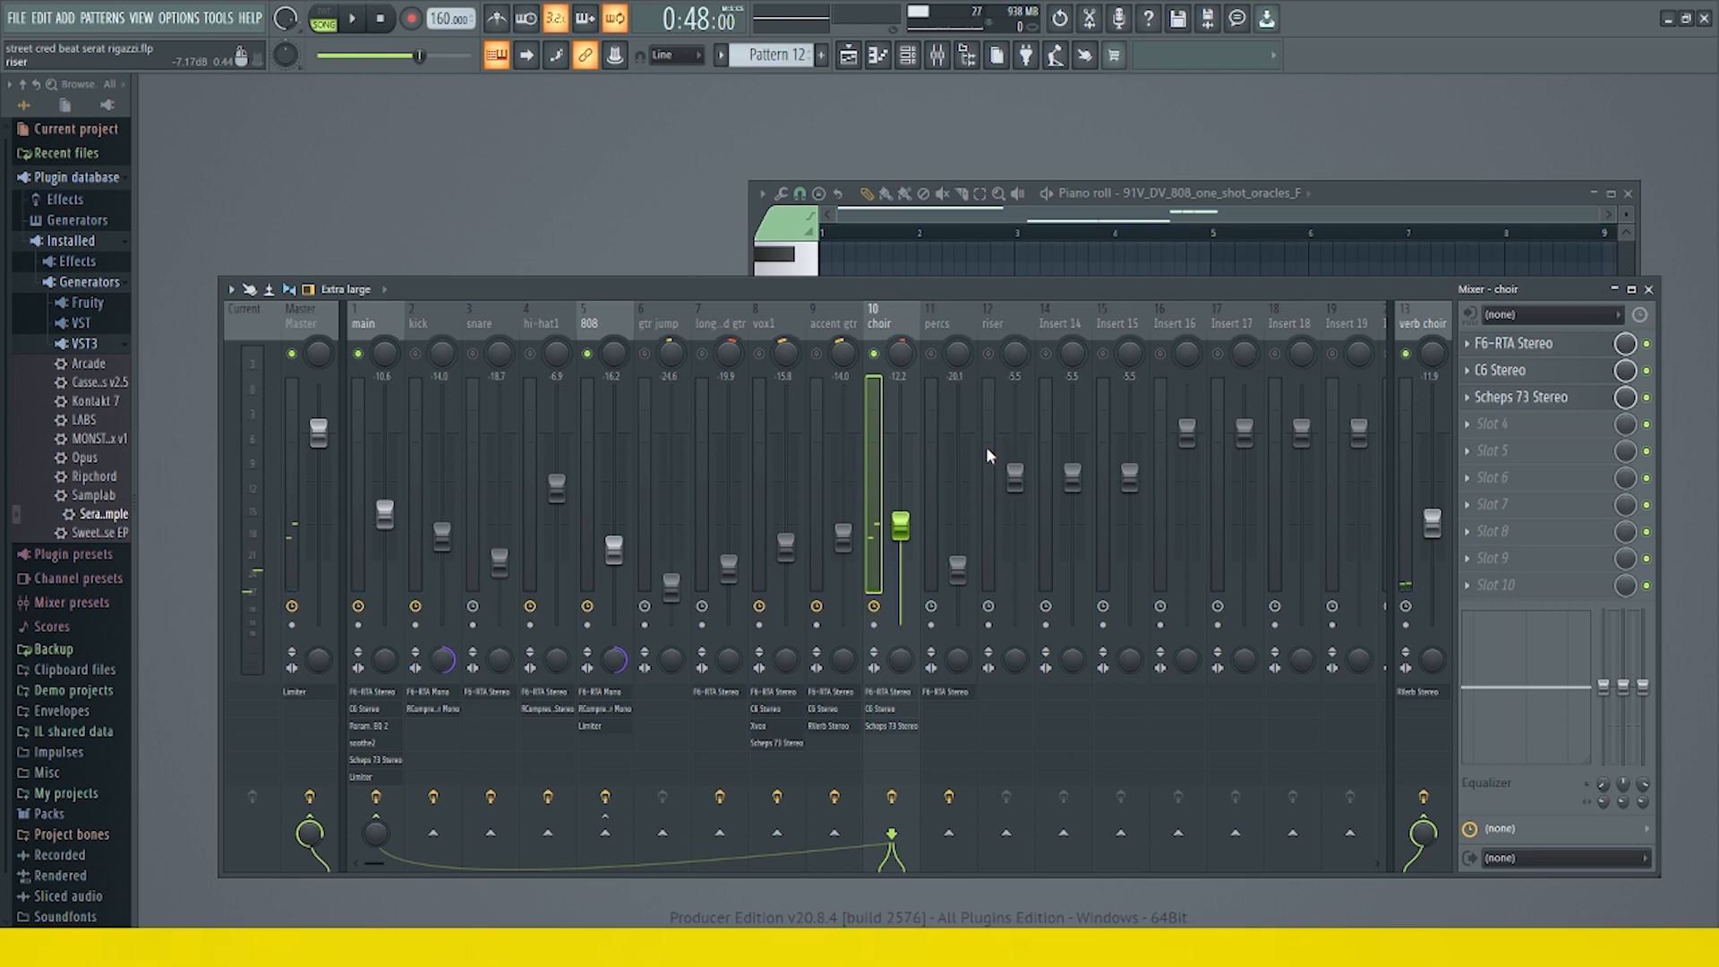
- Examine the choir track's F6-RTA Stereo equalizer, checking the settings of bands 4 and 3
{"action": "left_click", "coordinate": [1513, 342]}
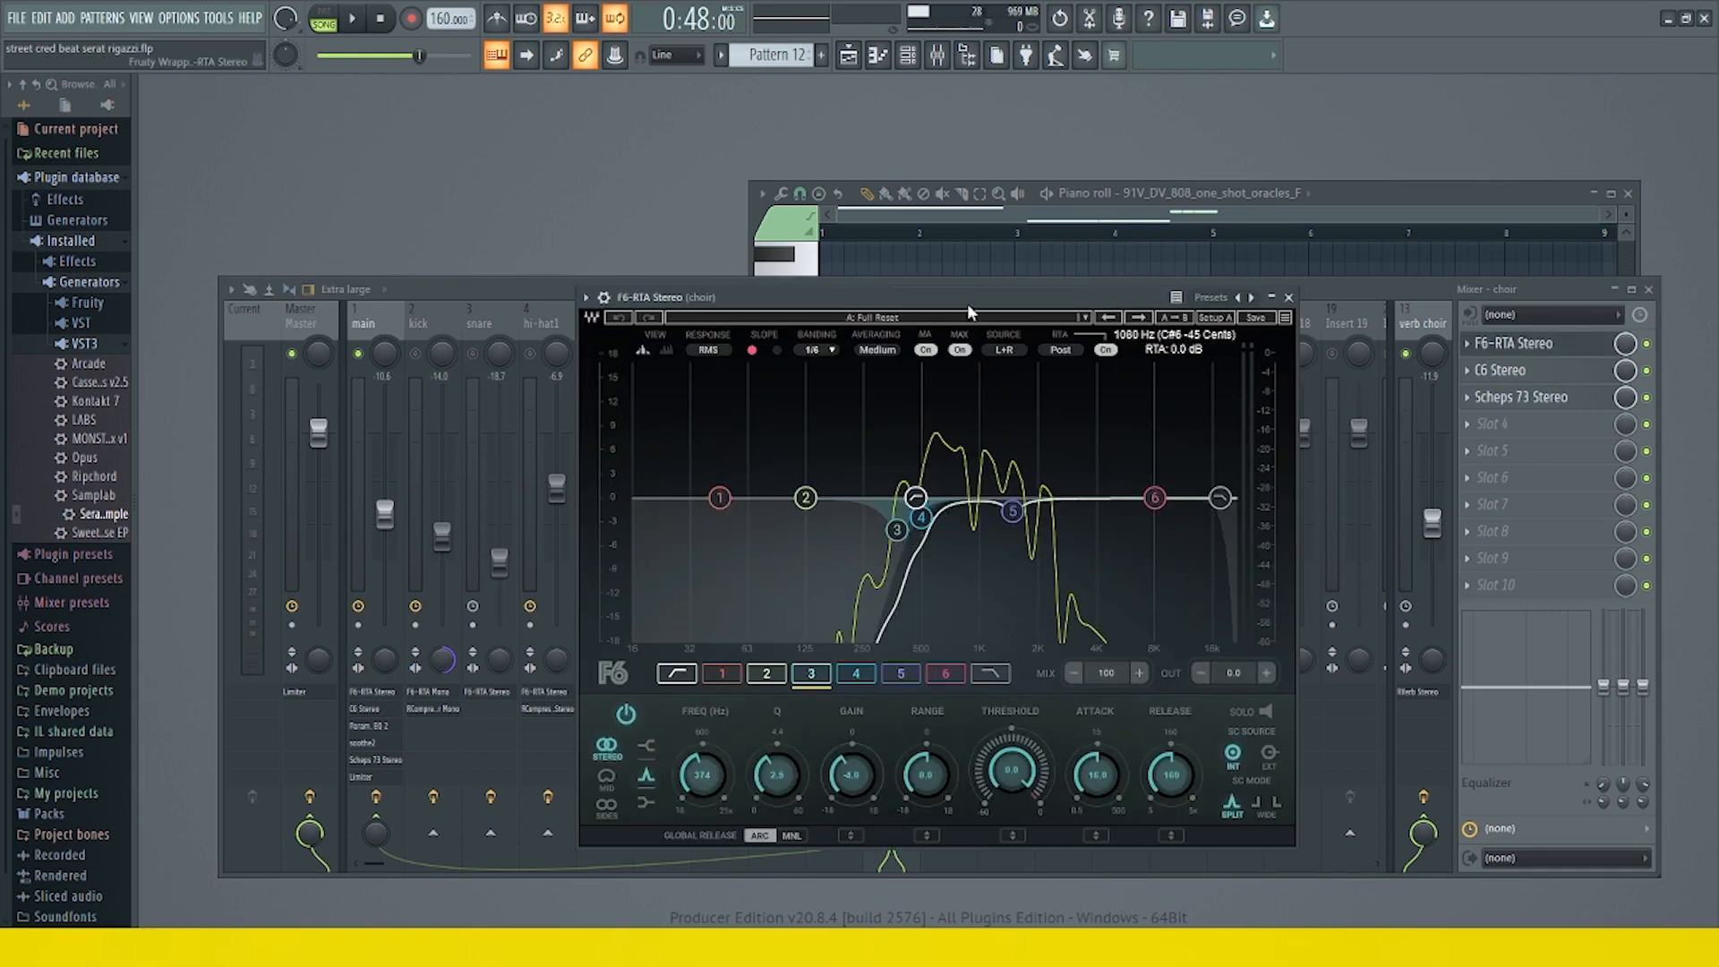
{"action": "left_click_drag", "start_coordinate": [983, 301], "coordinate": [1032, 322]}
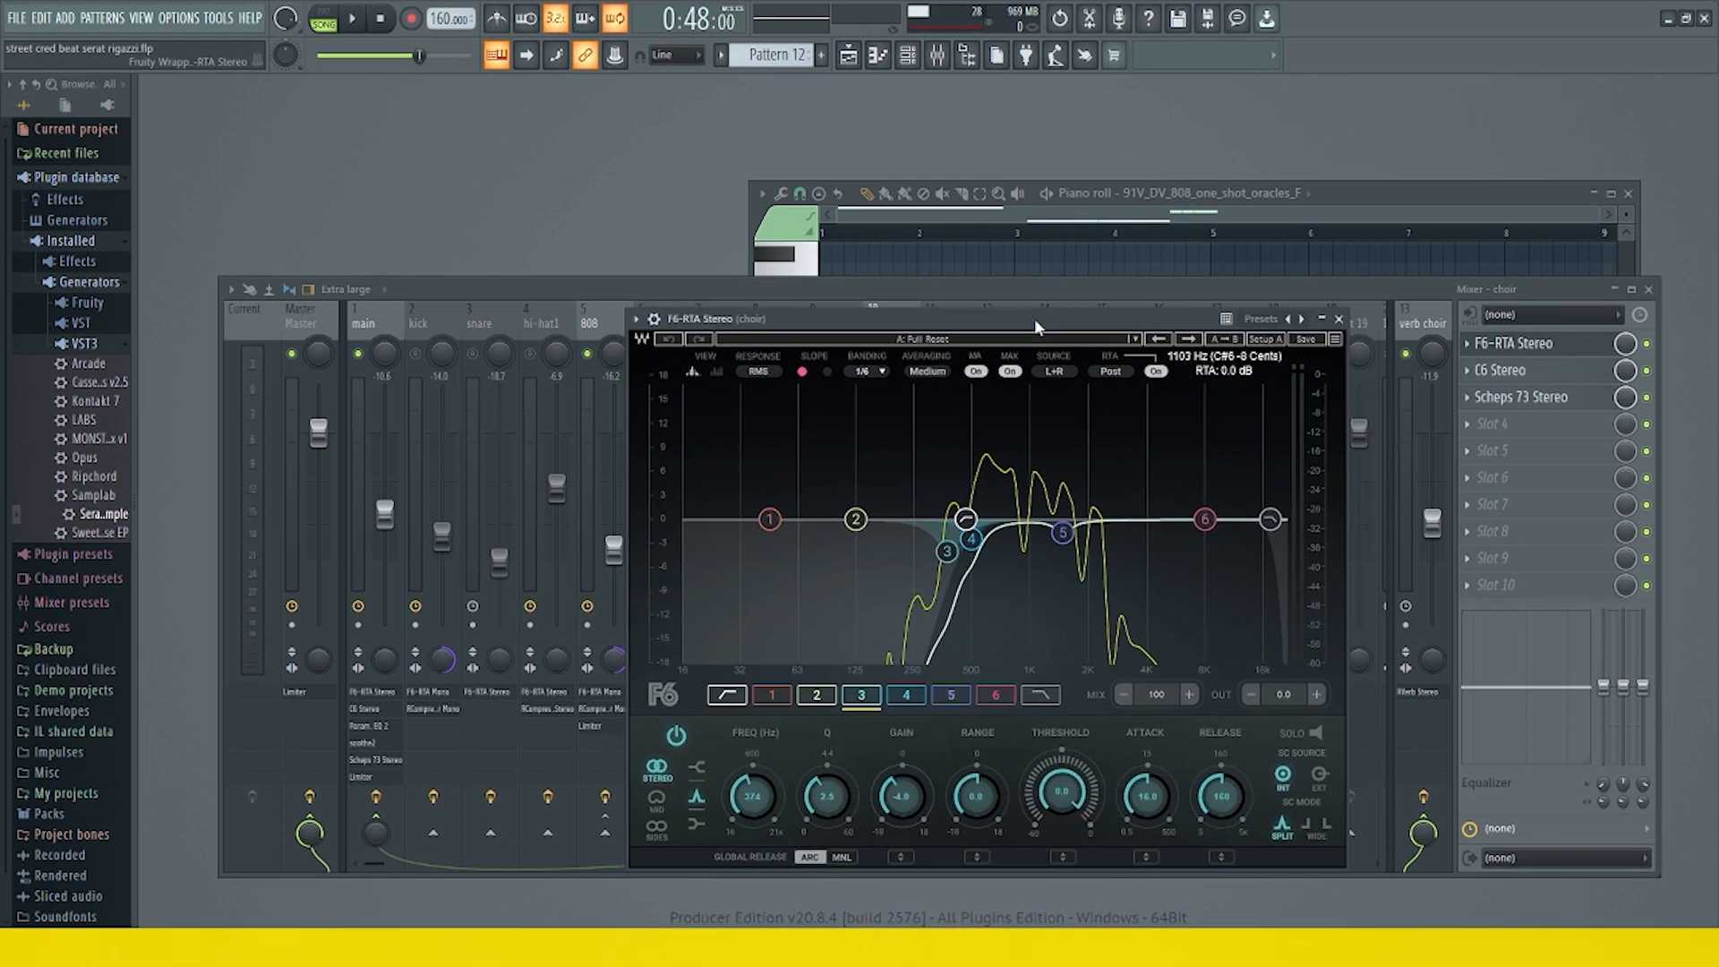
{"action": "left_click", "coordinate": [907, 696]}
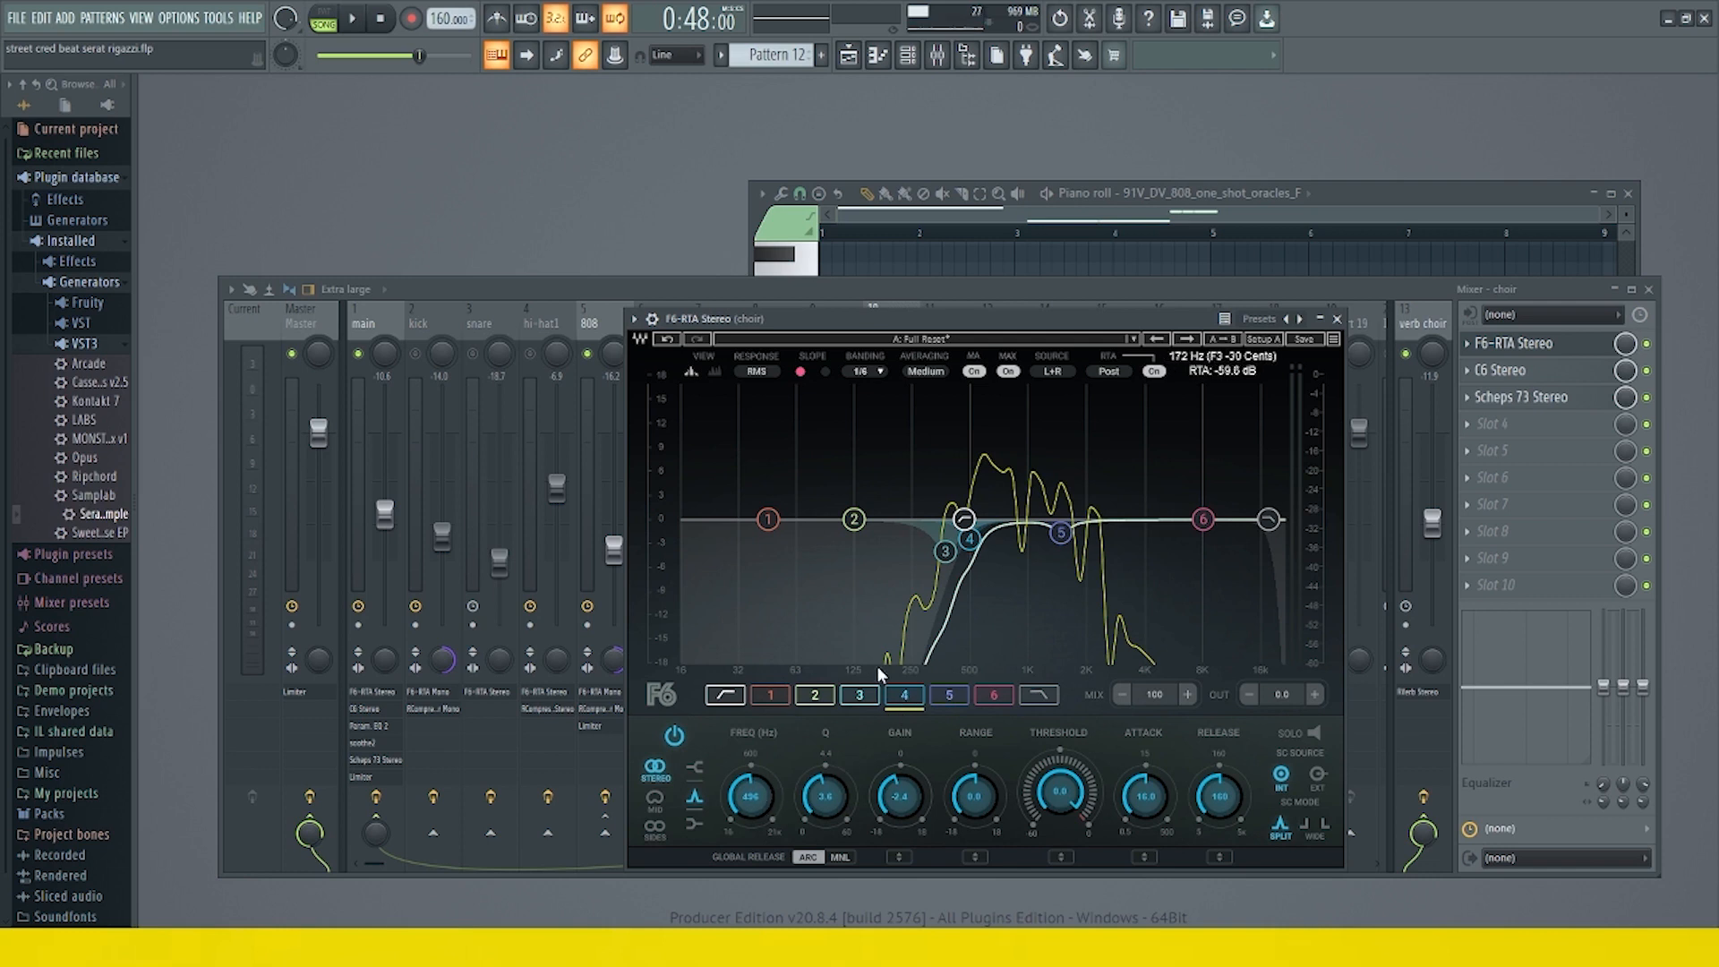
{"action": "left_click", "coordinate": [858, 696]}
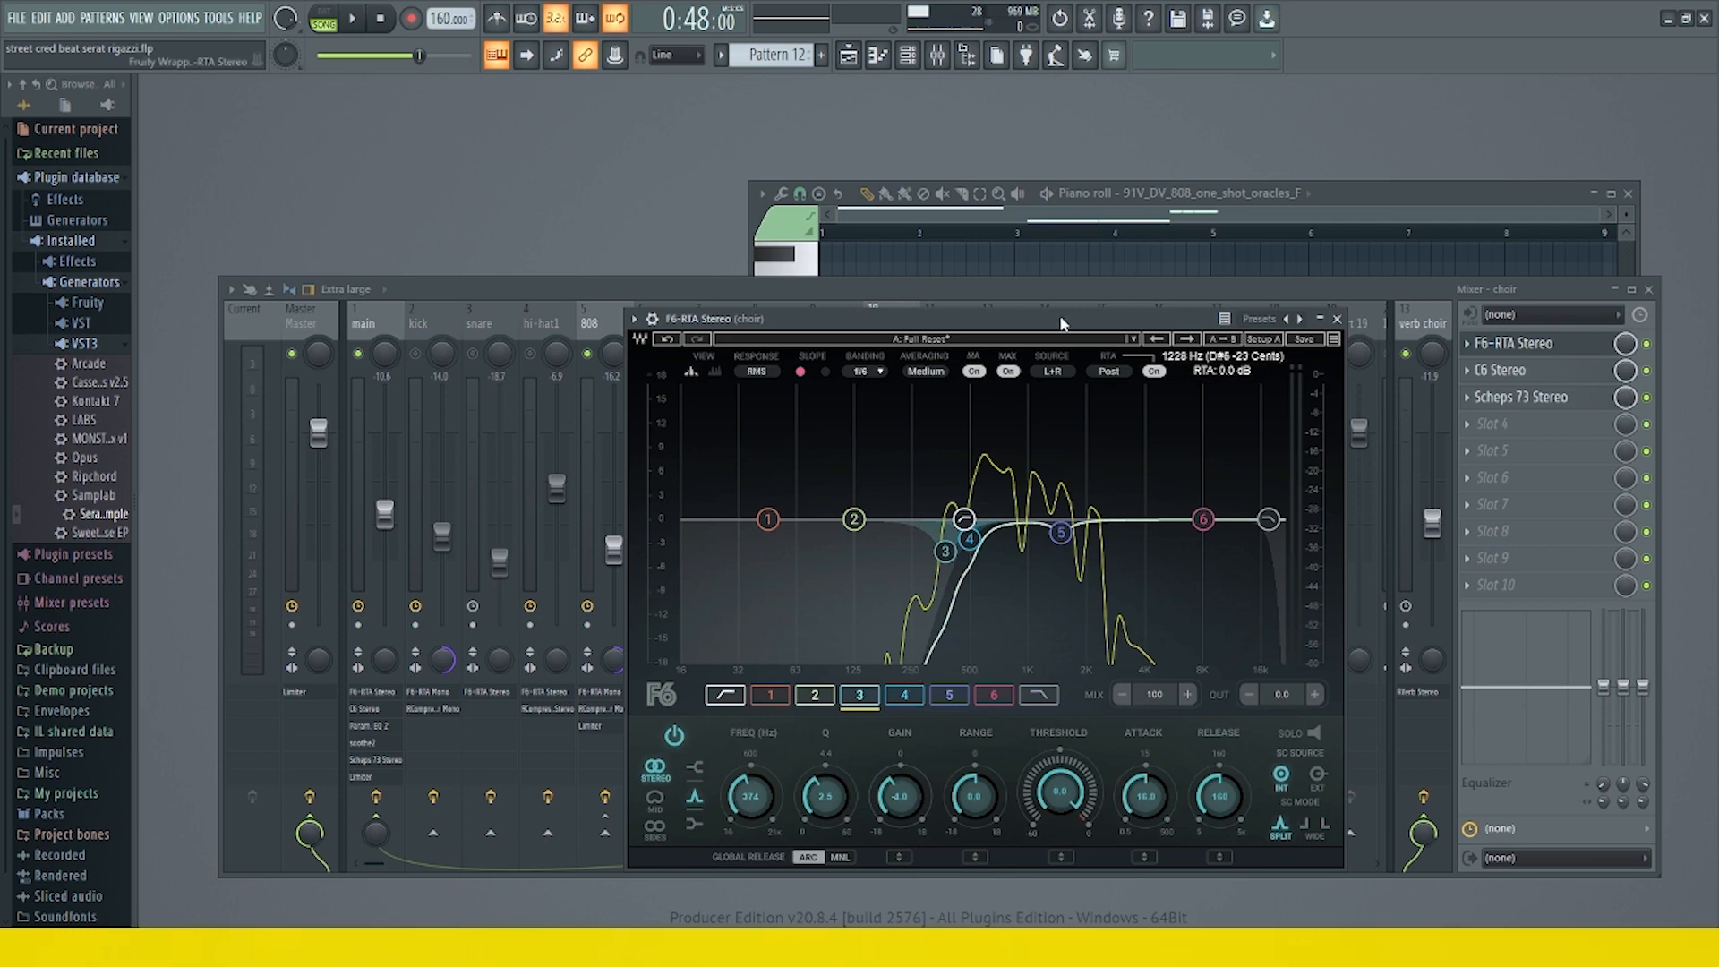
{"action": "left_click_drag", "start_coordinate": [1048, 322], "coordinate": [1027, 343]}
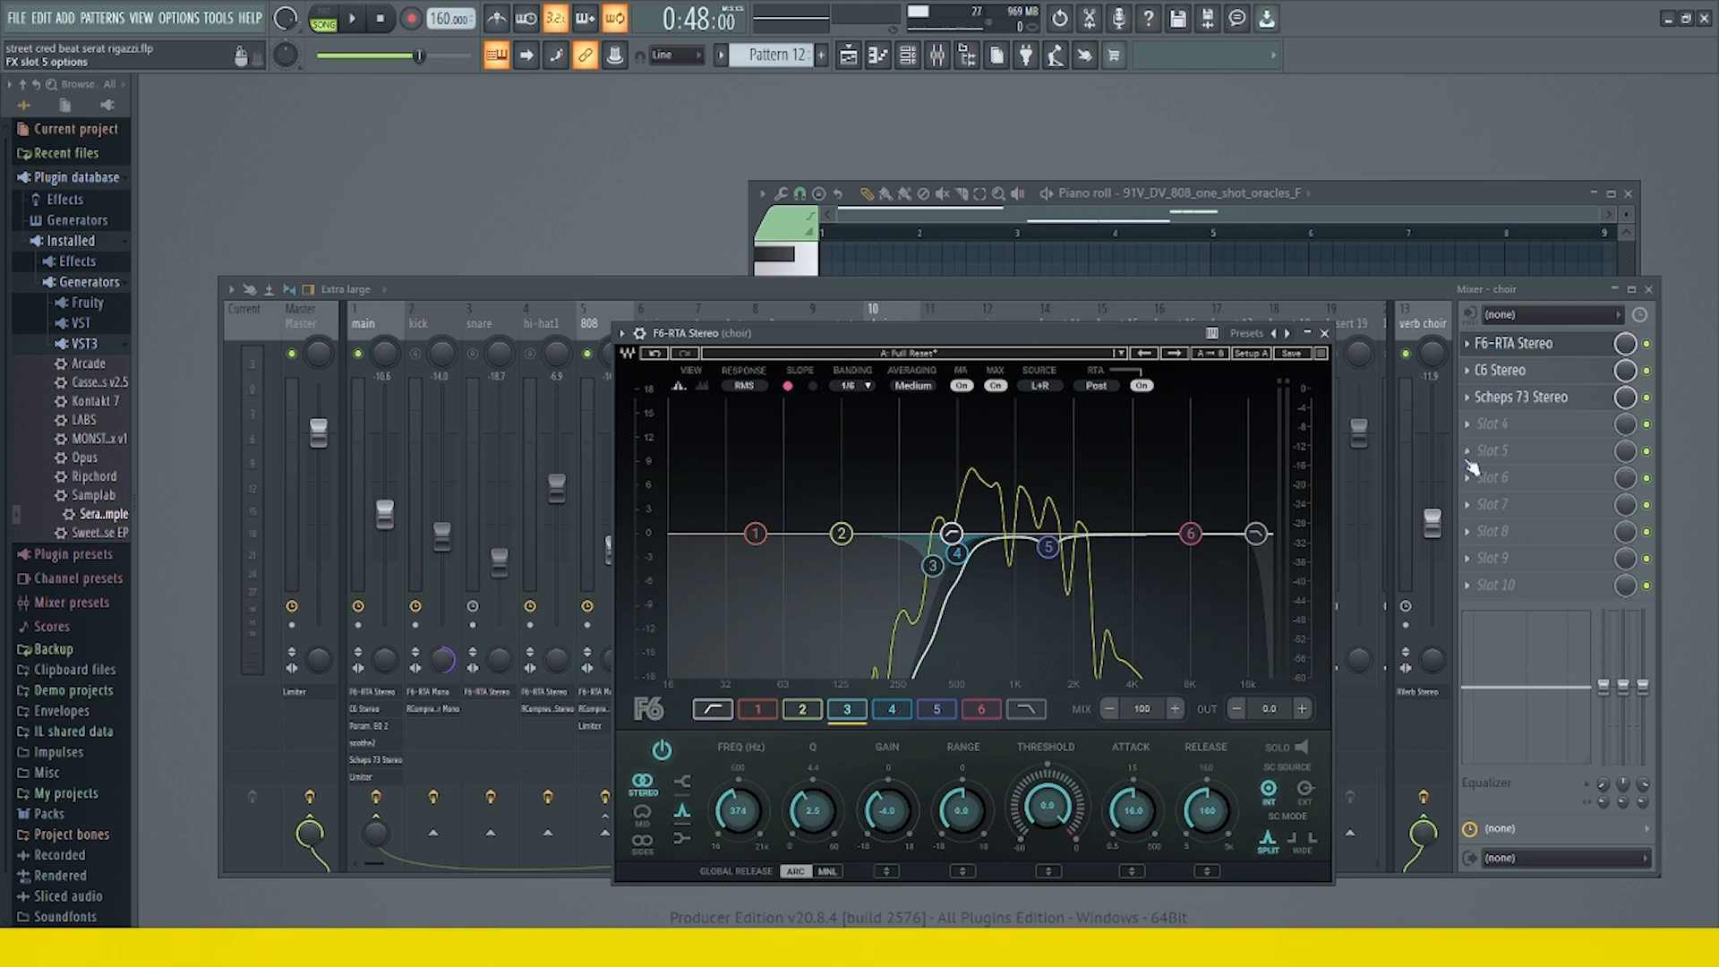
{"action": "left_click", "coordinate": [1325, 334]}
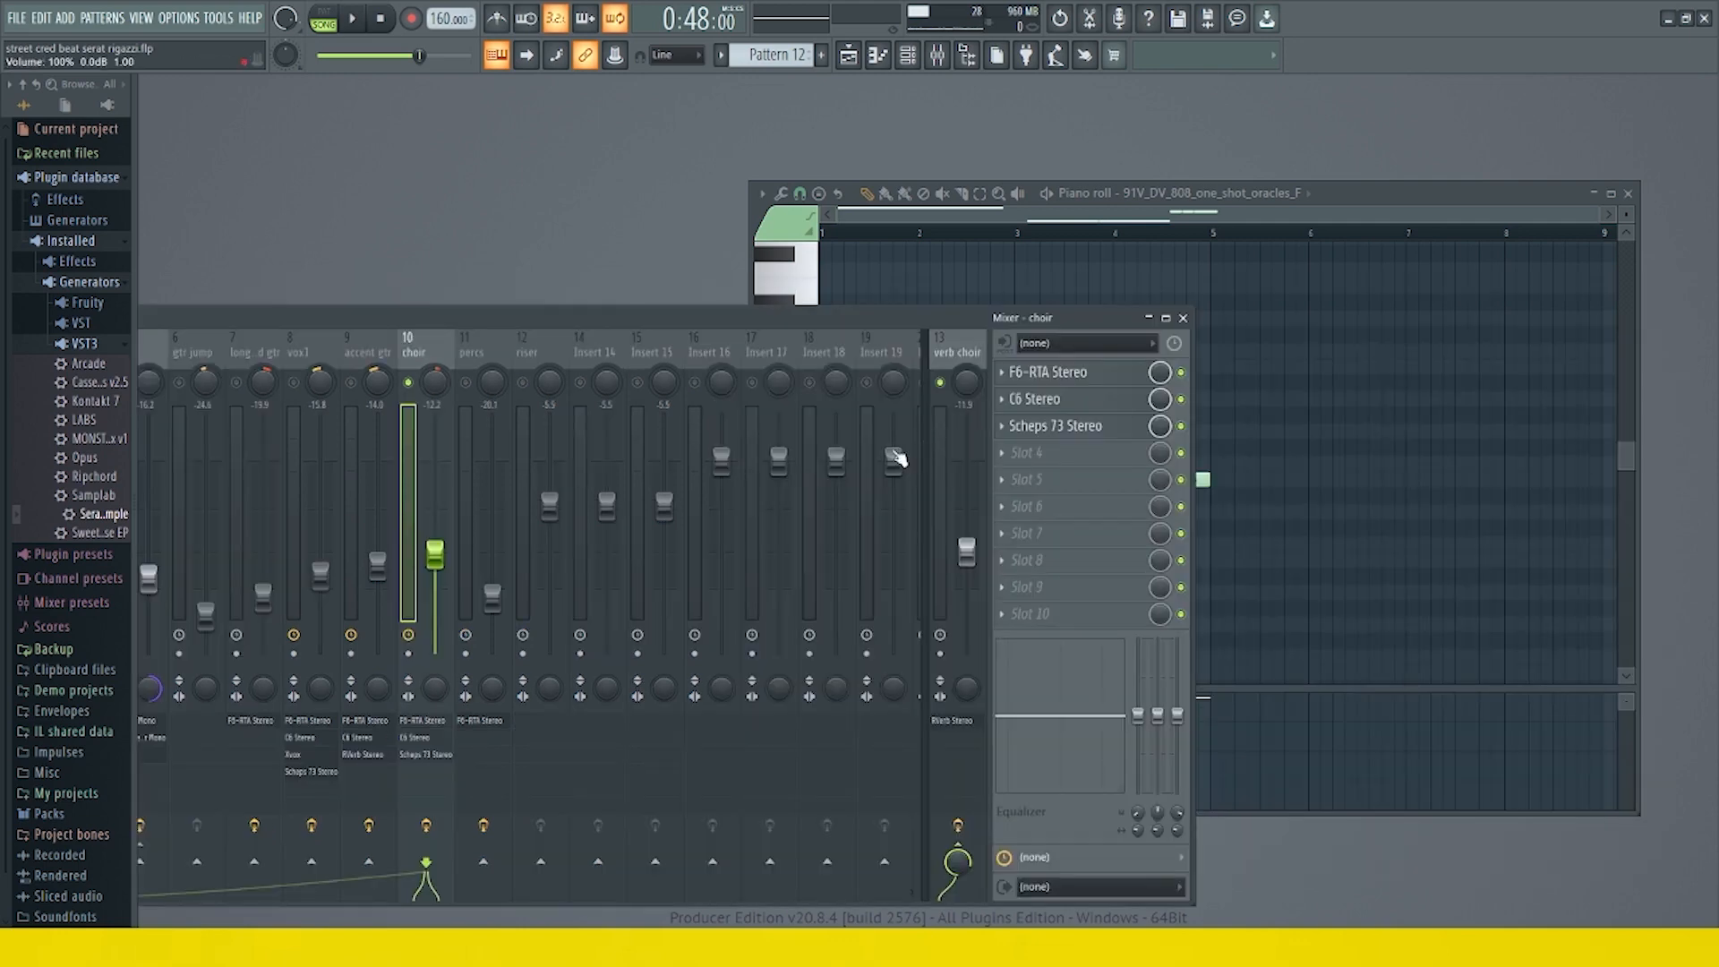
{"action": "left_click_drag", "start_coordinate": [952, 314], "coordinate": [1316, 294]}
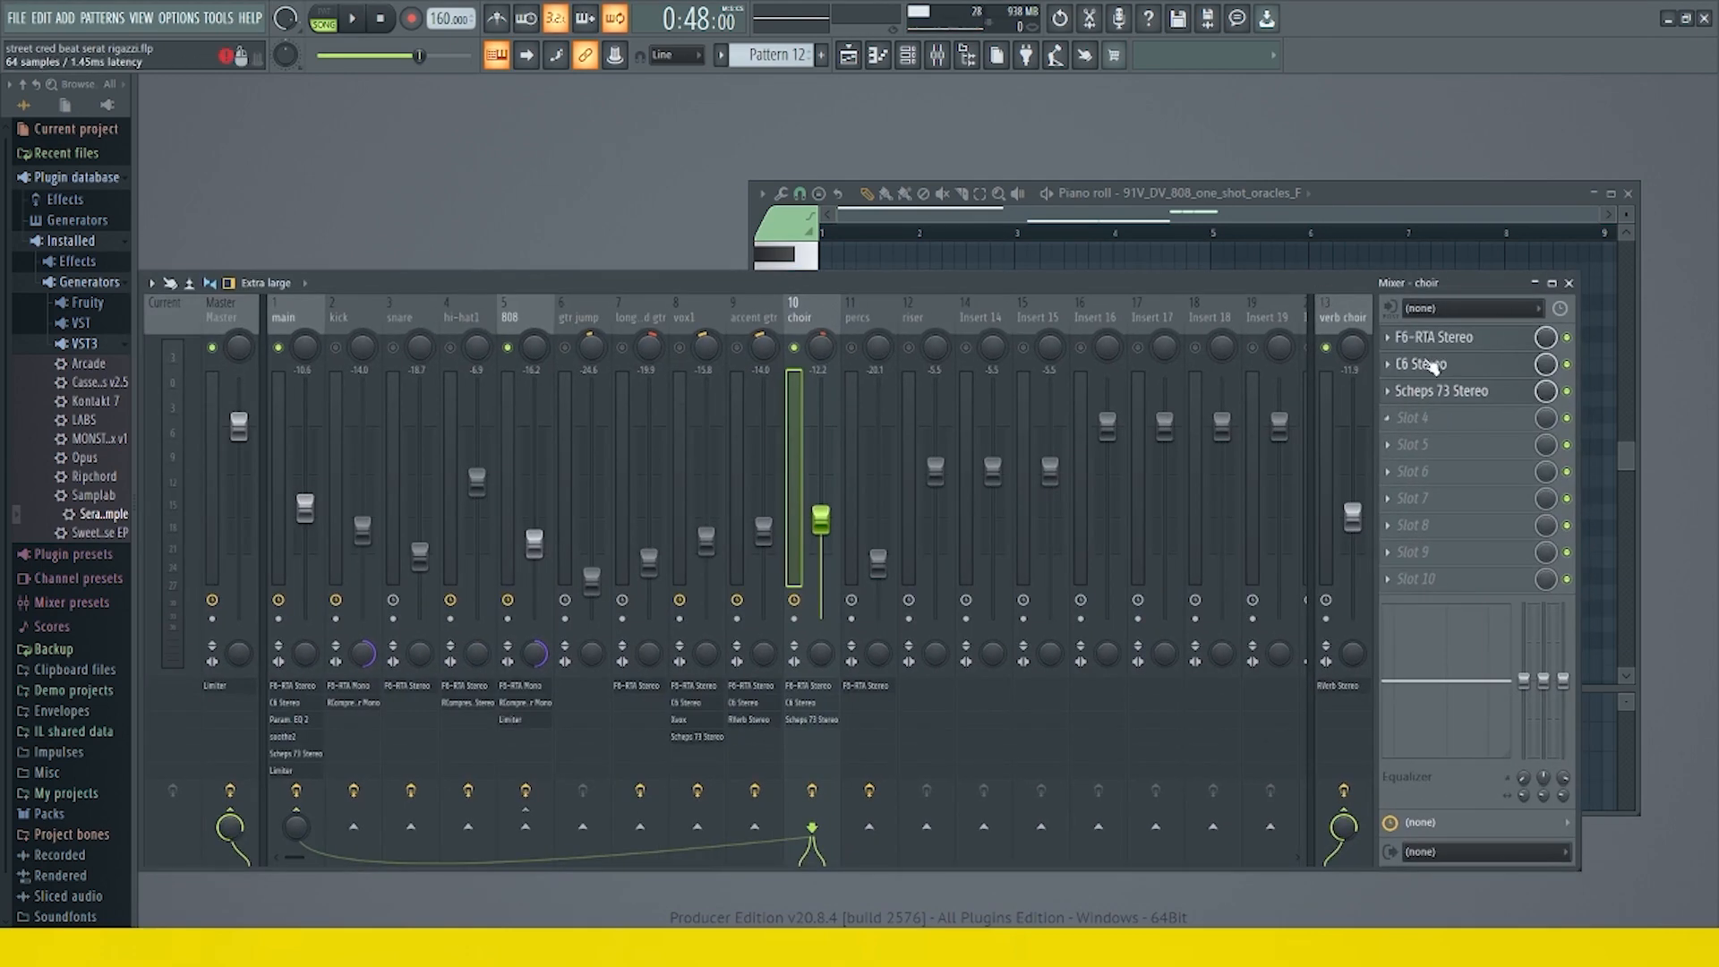
{"action": "left_click", "coordinate": [1395, 340]}
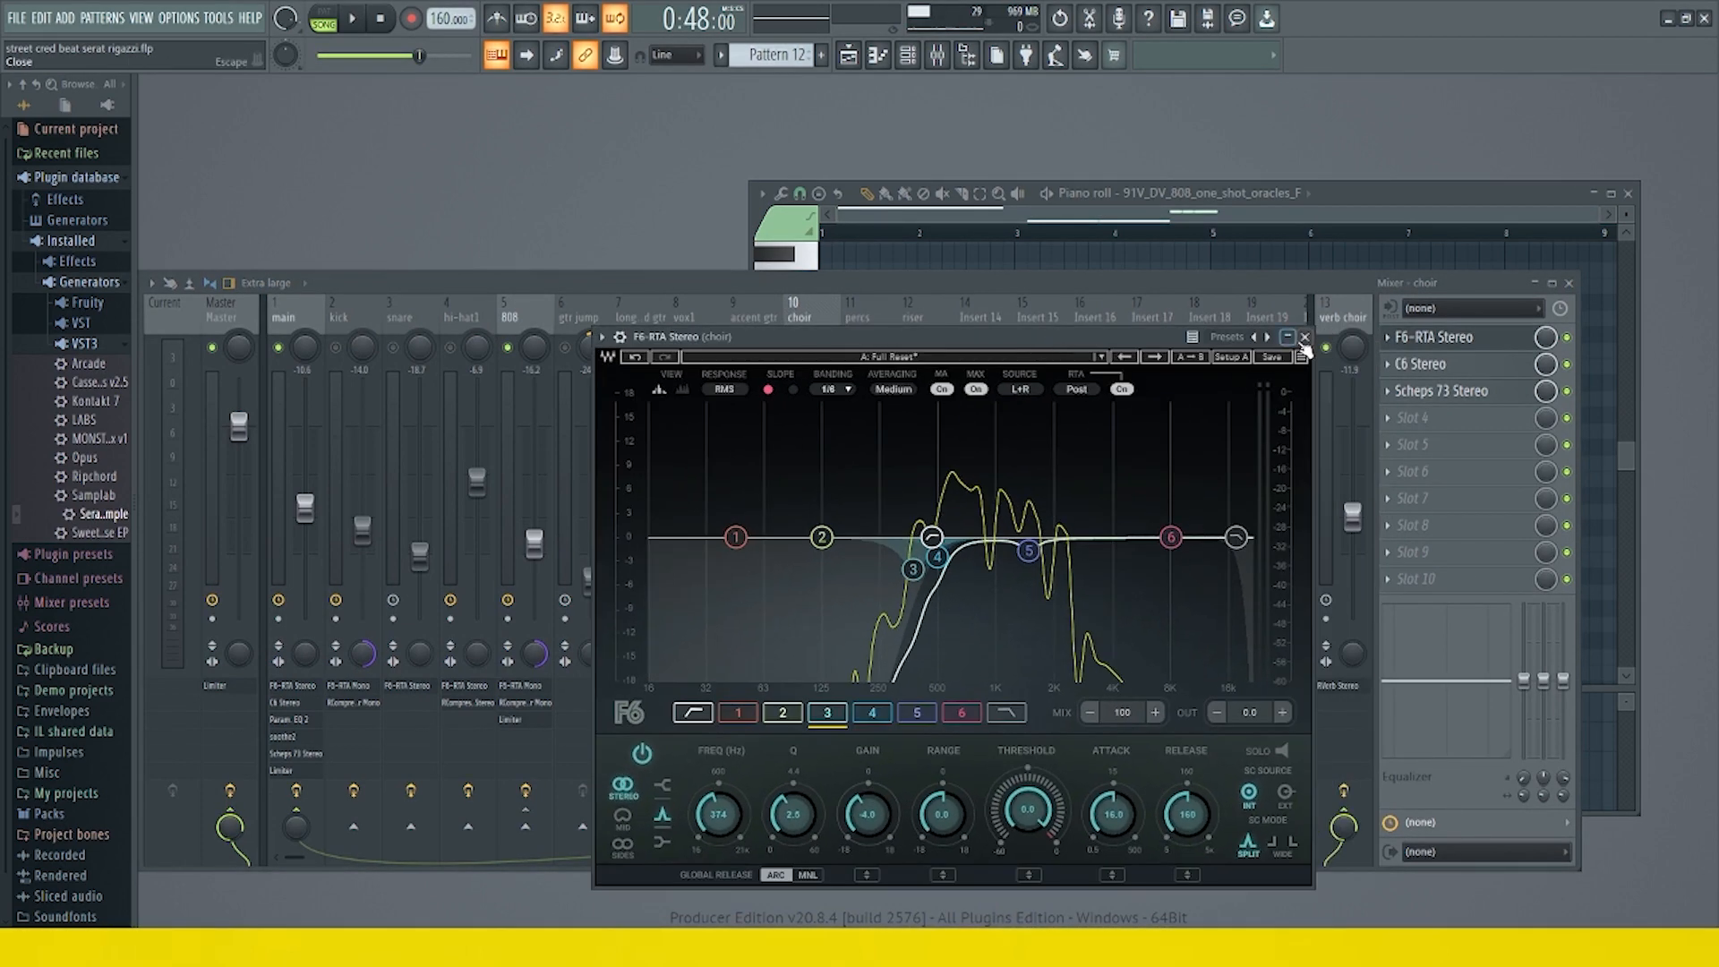
{"action": "left_click", "coordinate": [1305, 337]}
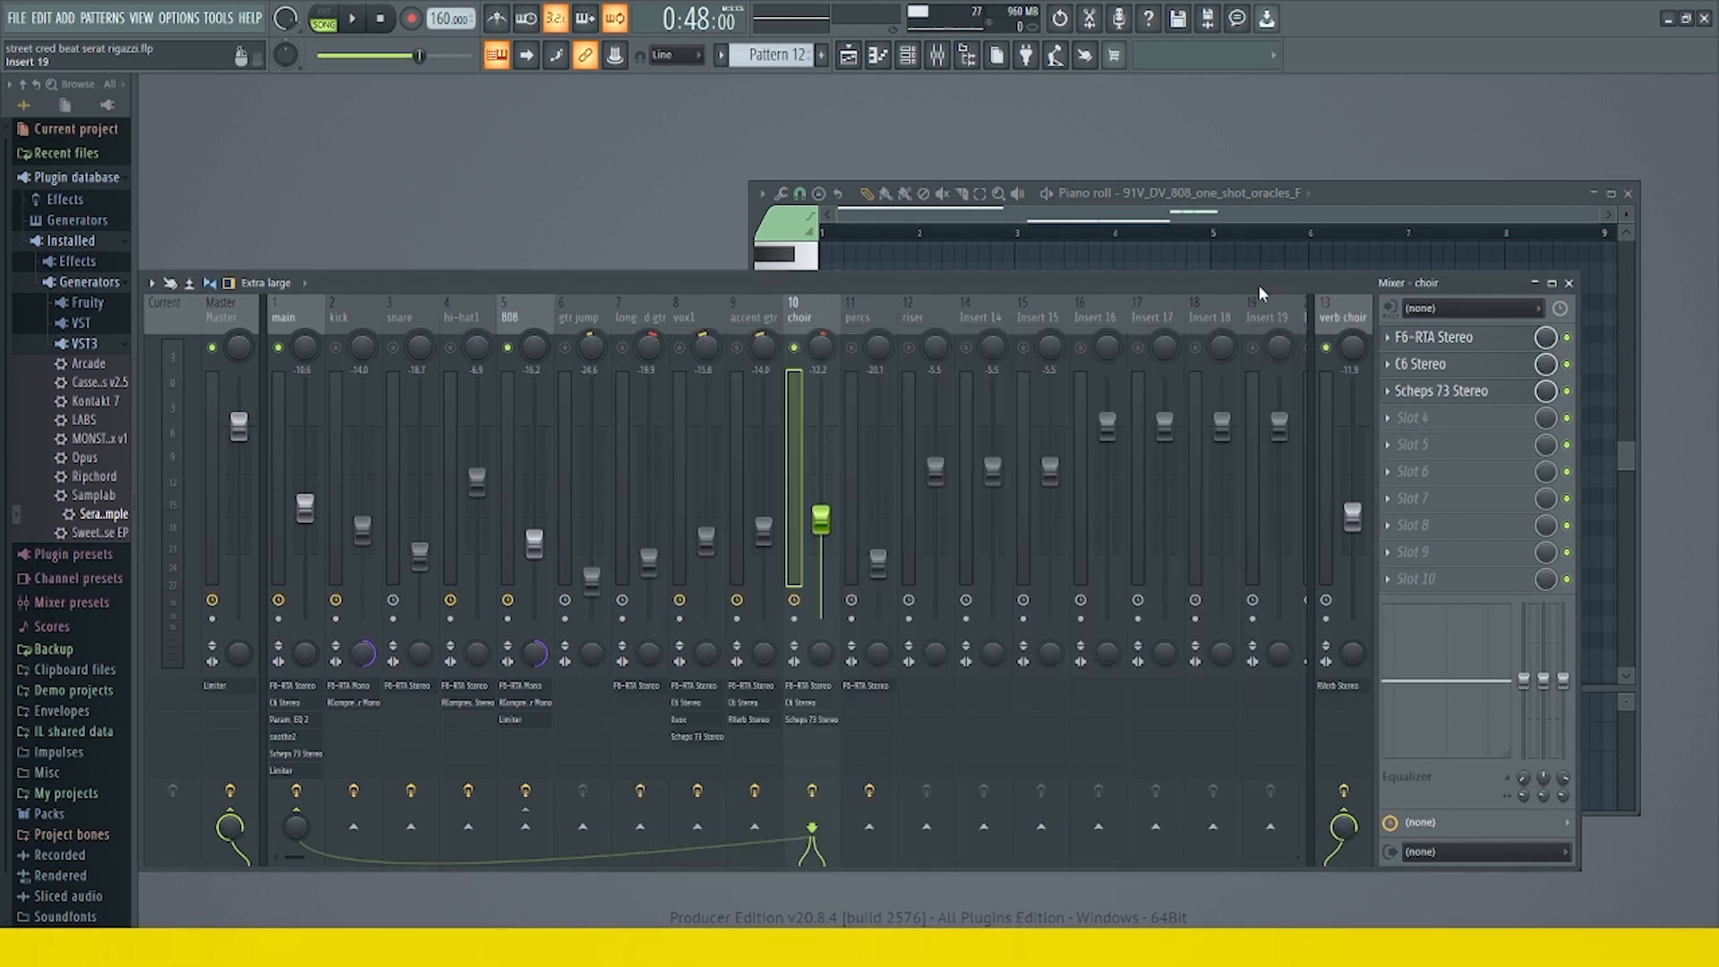
- Copy the choir track's F6-RTA Stereo equalizer with its settings onto the verb choir track, placed after RVerb Stereo
{"action": "left_click_drag", "start_coordinate": [1260, 294], "coordinate": [837, 327]}
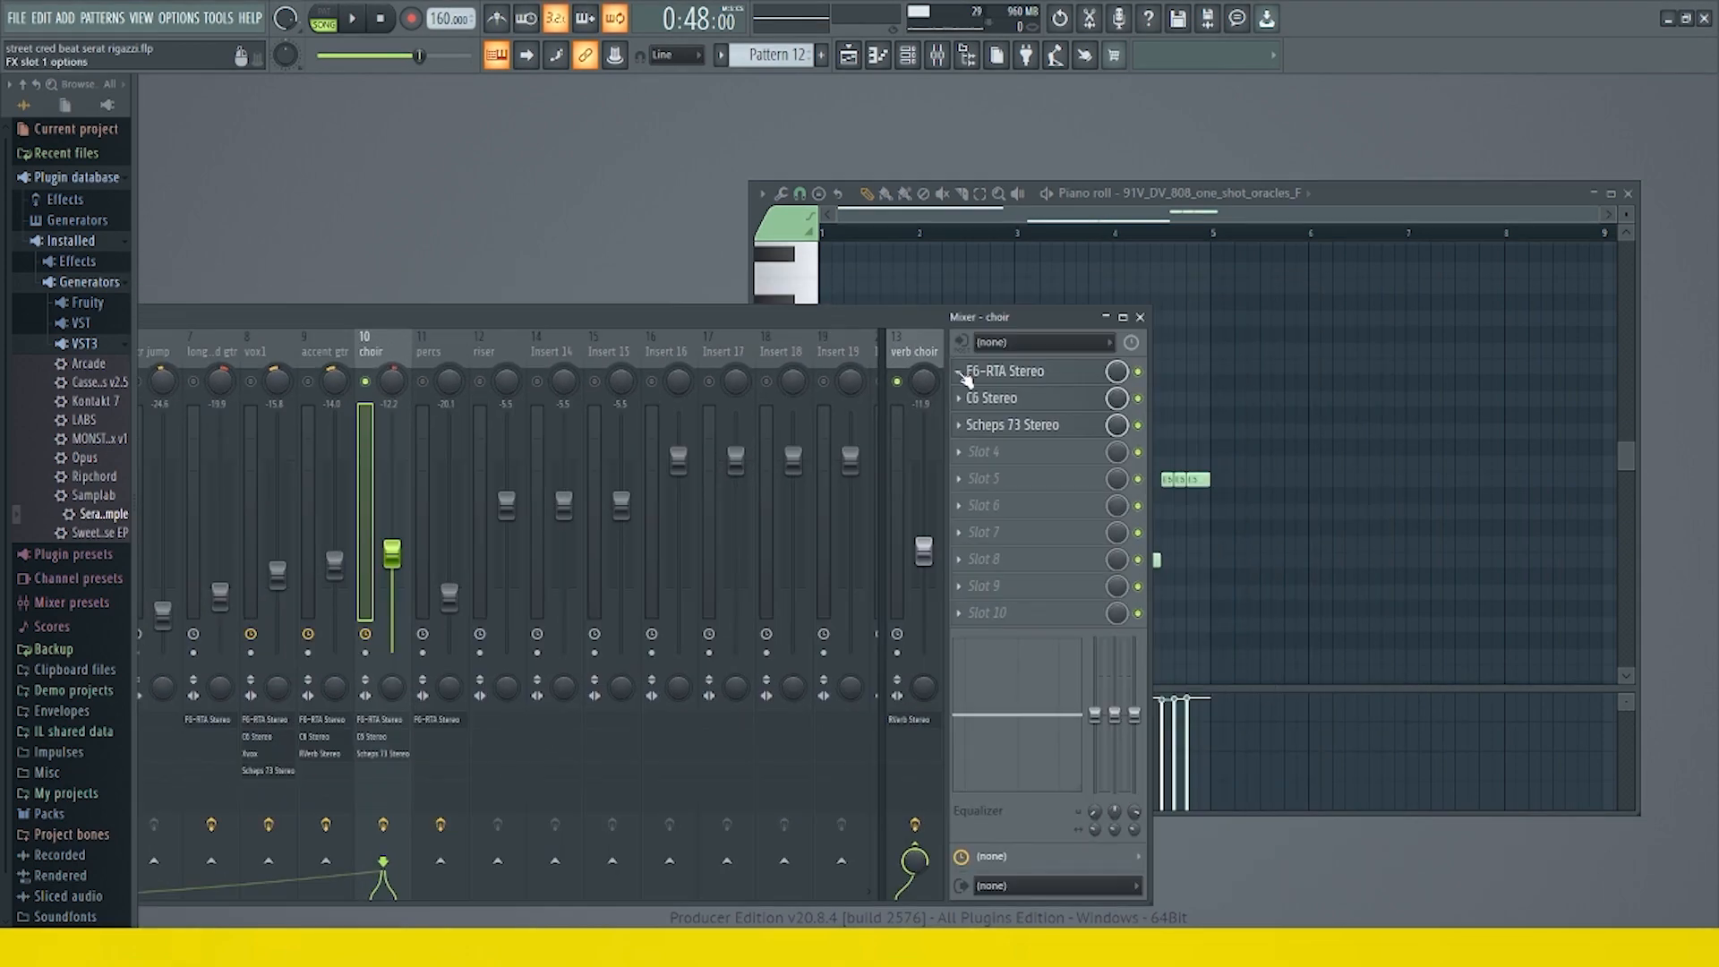
{"action": "left_click", "coordinate": [965, 376]}
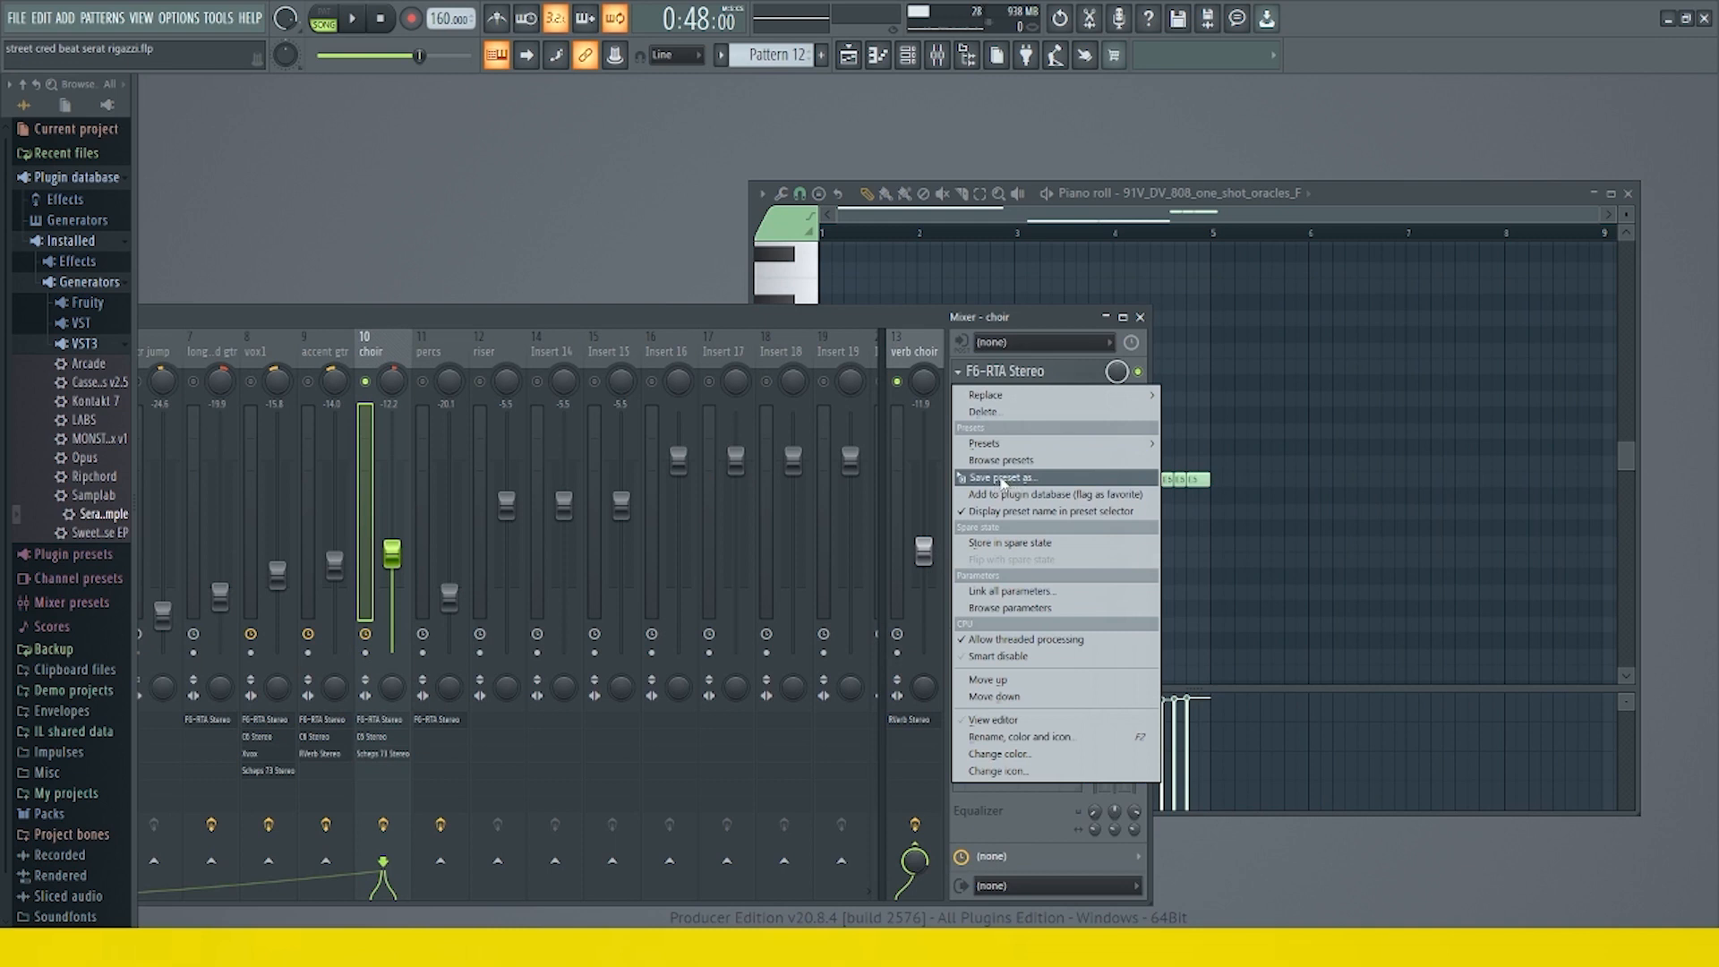
{"action": "left_click_drag", "start_coordinate": [1002, 481], "coordinate": [896, 485]}
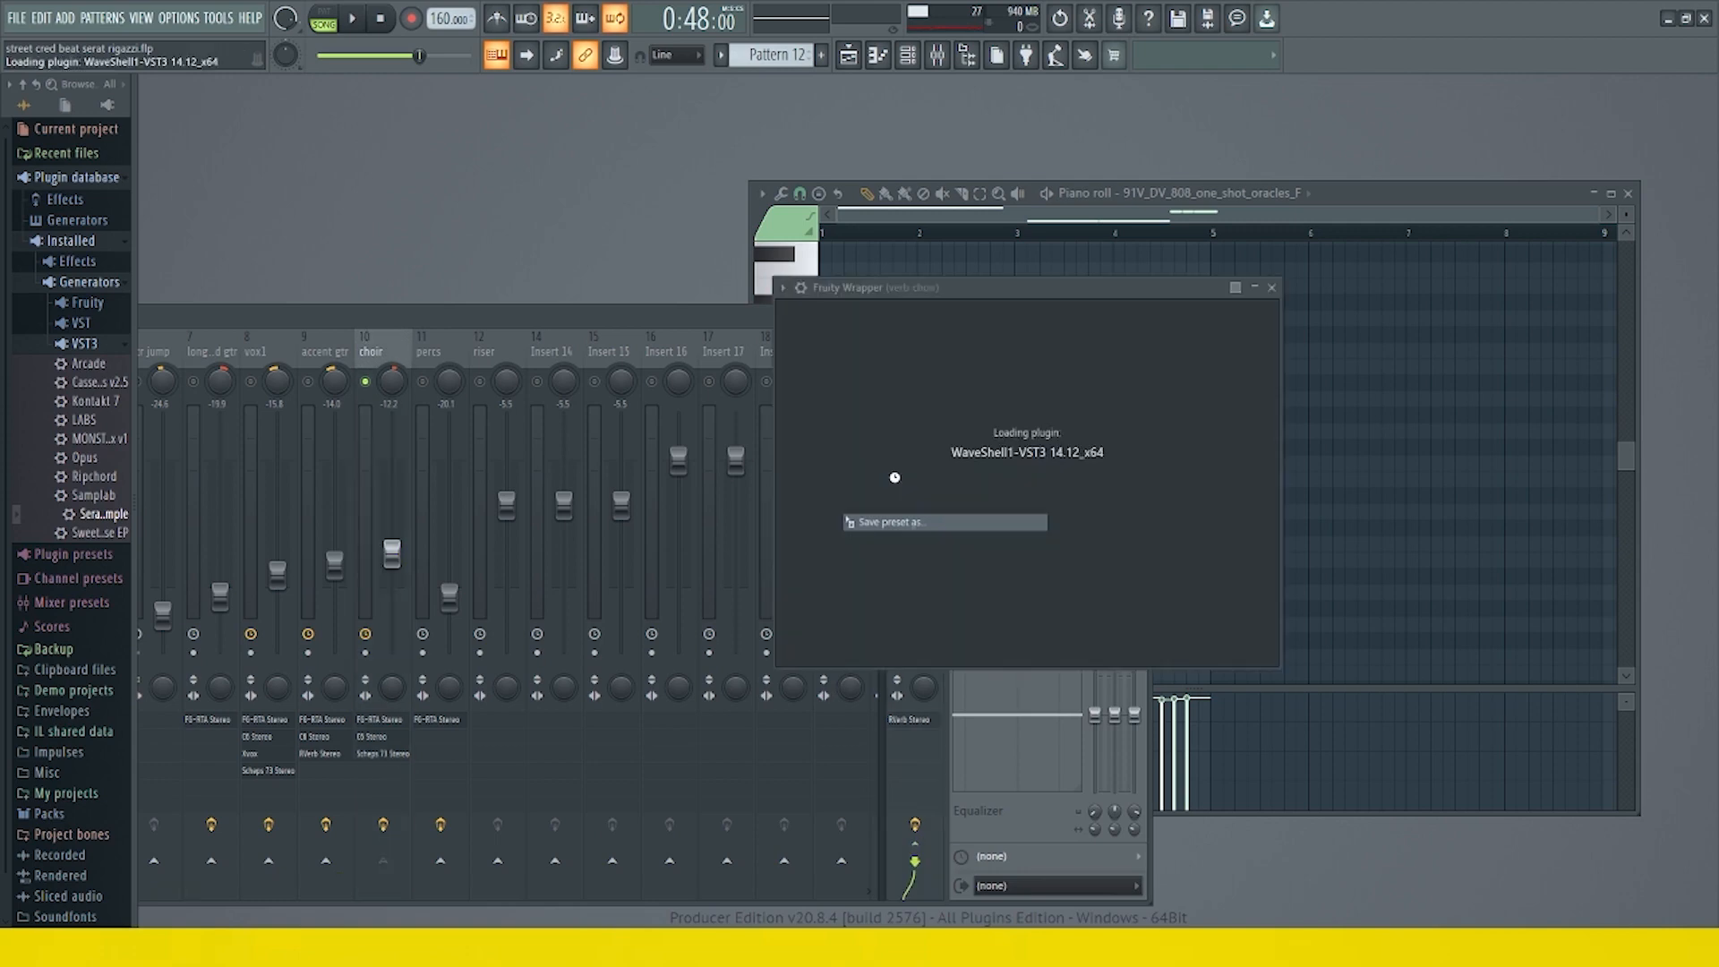
{"action": "left_click_drag", "start_coordinate": [1131, 304], "coordinate": [917, 318]}
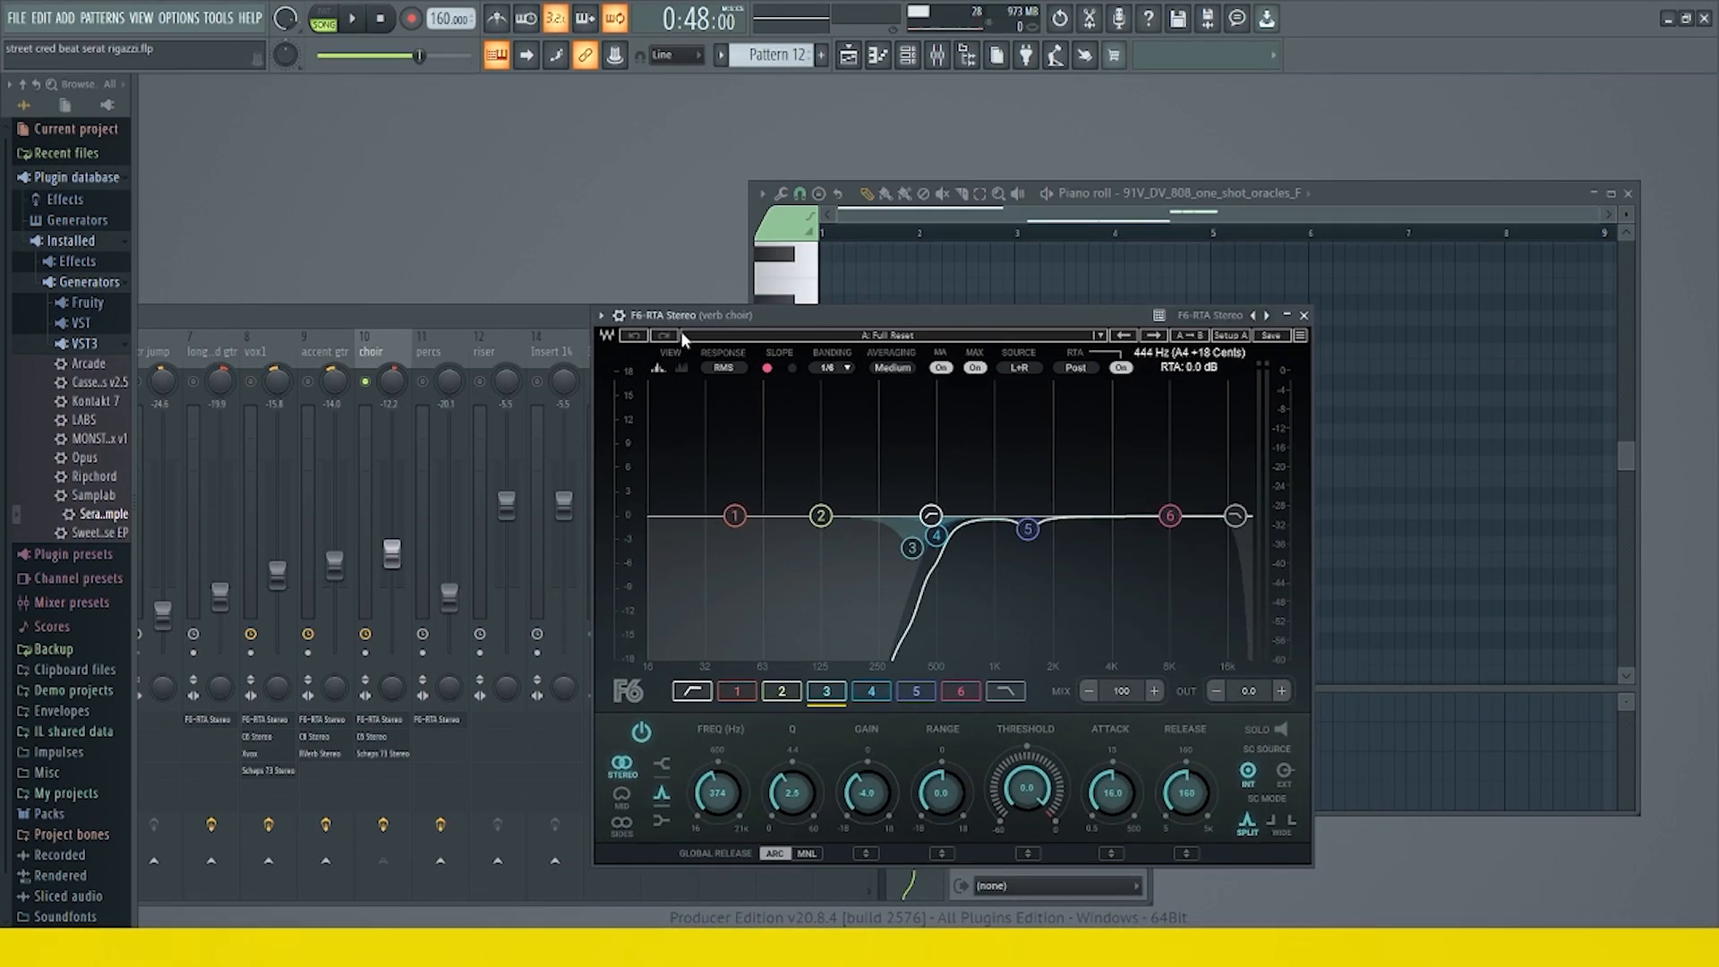
{"action": "left_click_drag", "start_coordinate": [835, 321], "coordinate": [850, 327]}
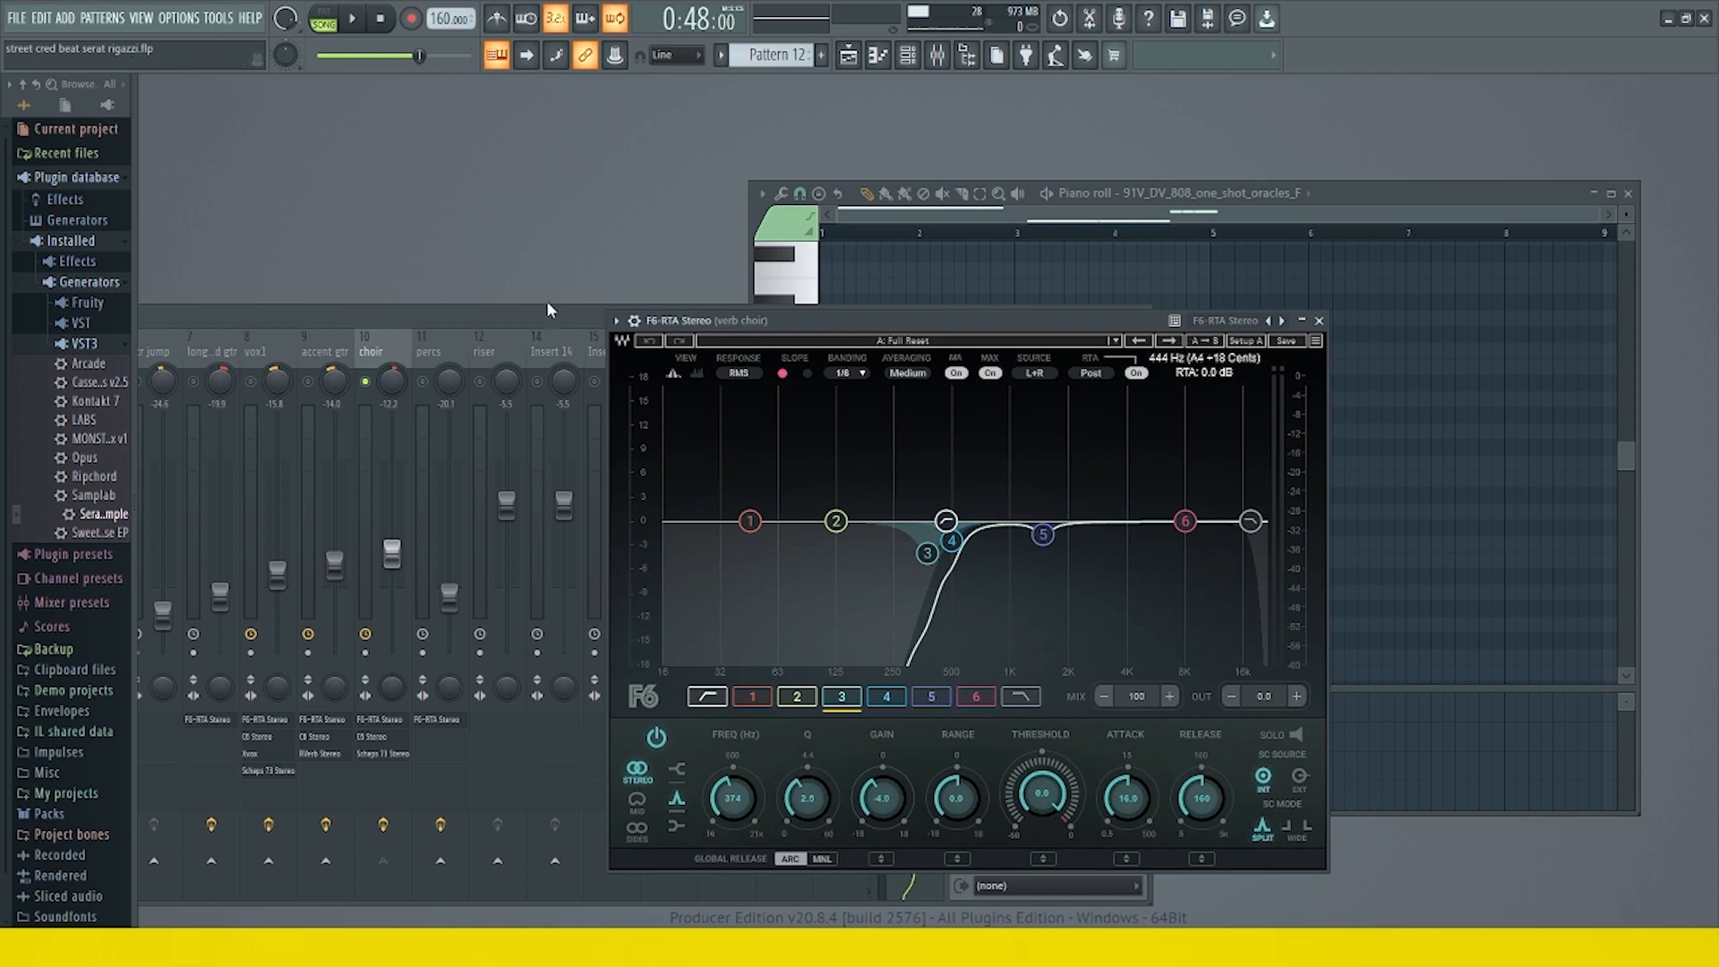
{"action": "left_click_drag", "start_coordinate": [534, 316], "coordinate": [579, 301]}
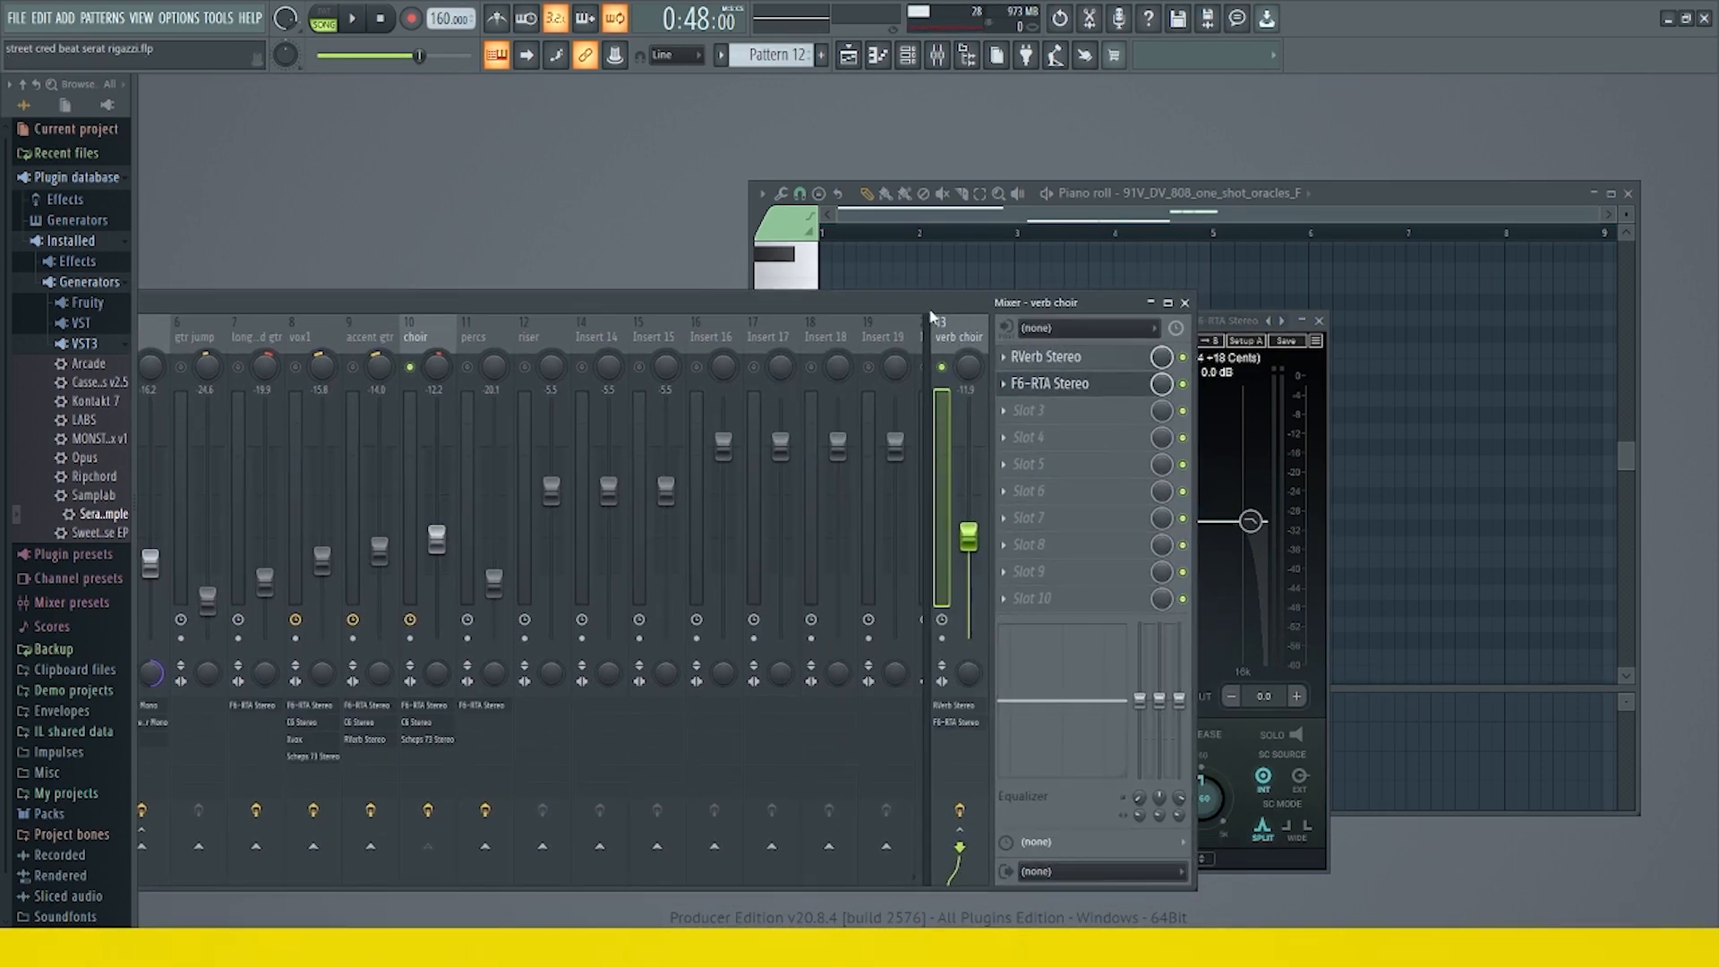
{"action": "left_click_drag", "start_coordinate": [931, 316], "coordinate": [821, 326]}
{"action": "left_click_drag", "start_coordinate": [1098, 312], "coordinate": [1202, 309]}
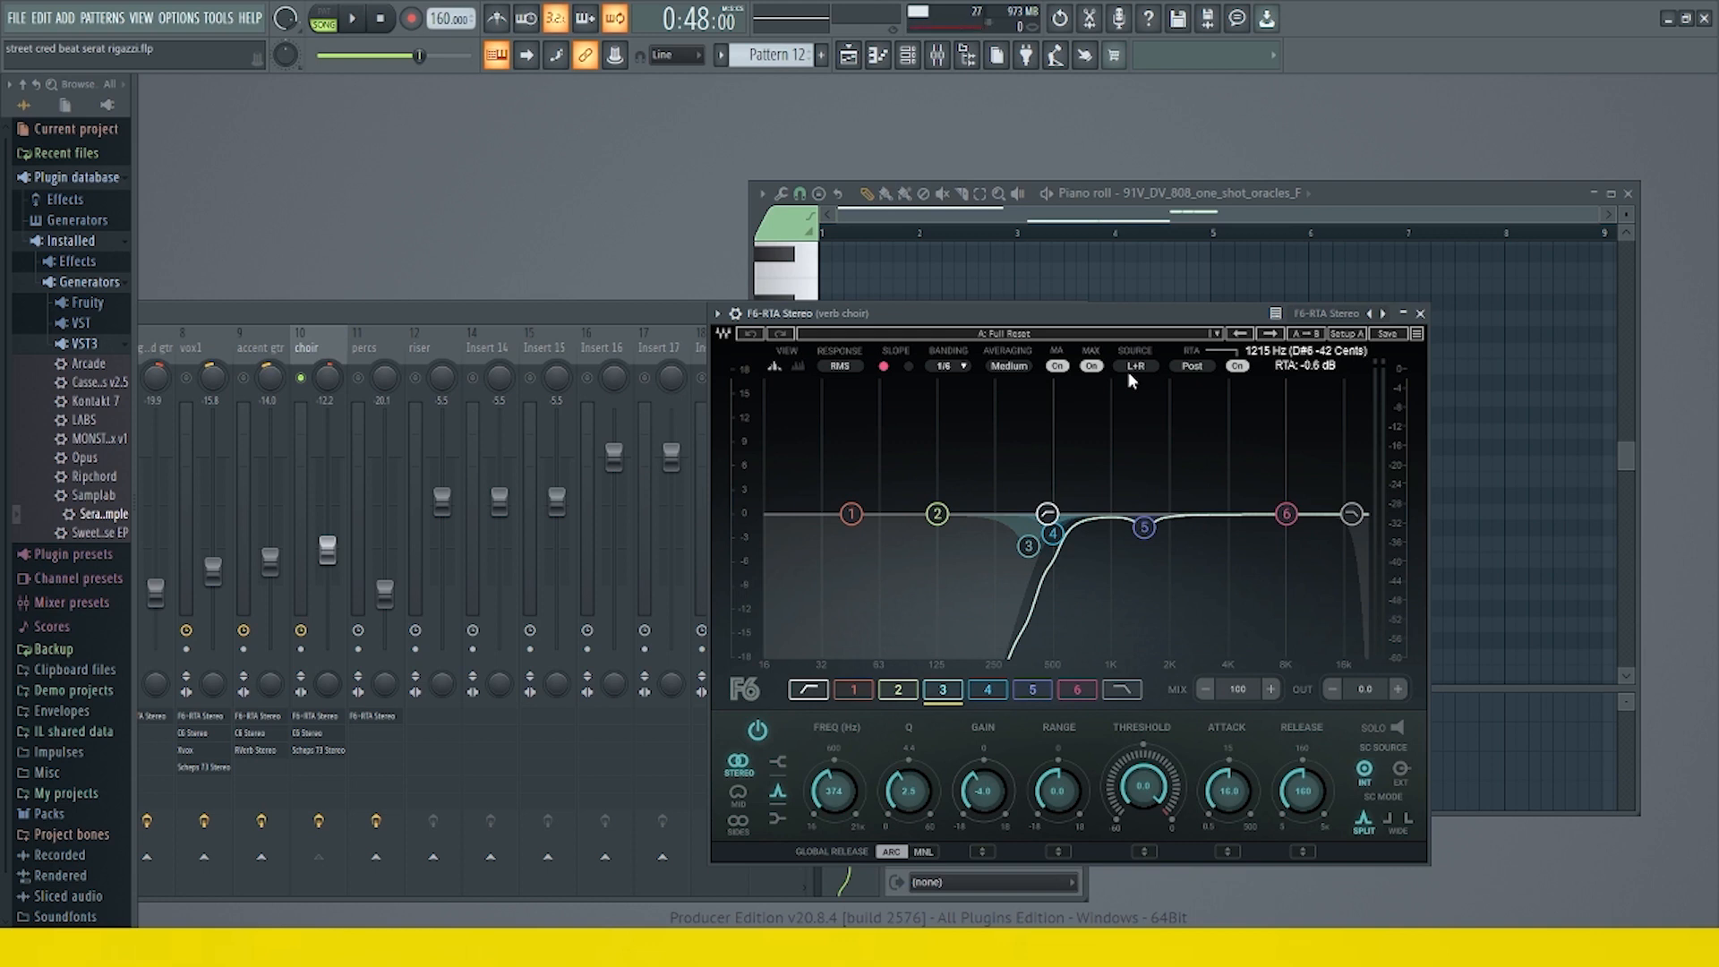
{"action": "left_click_drag", "start_coordinate": [1003, 307], "coordinate": [1026, 302]}
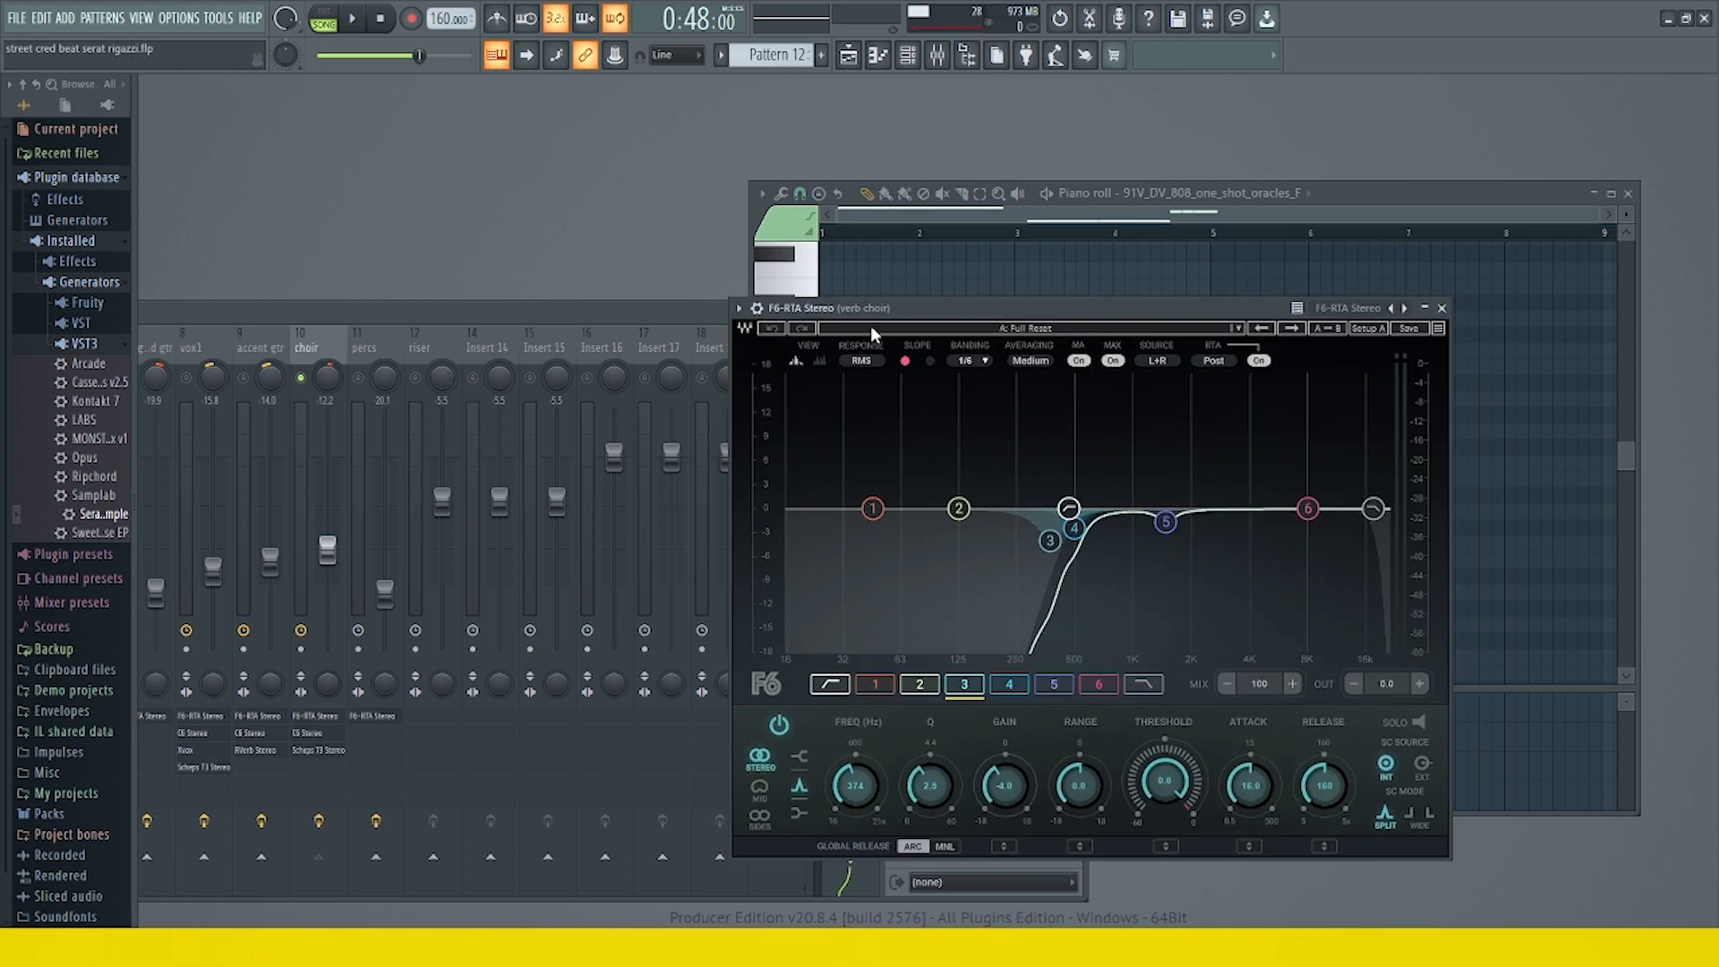
{"action": "left_click_drag", "start_coordinate": [666, 313], "coordinate": [738, 296]}
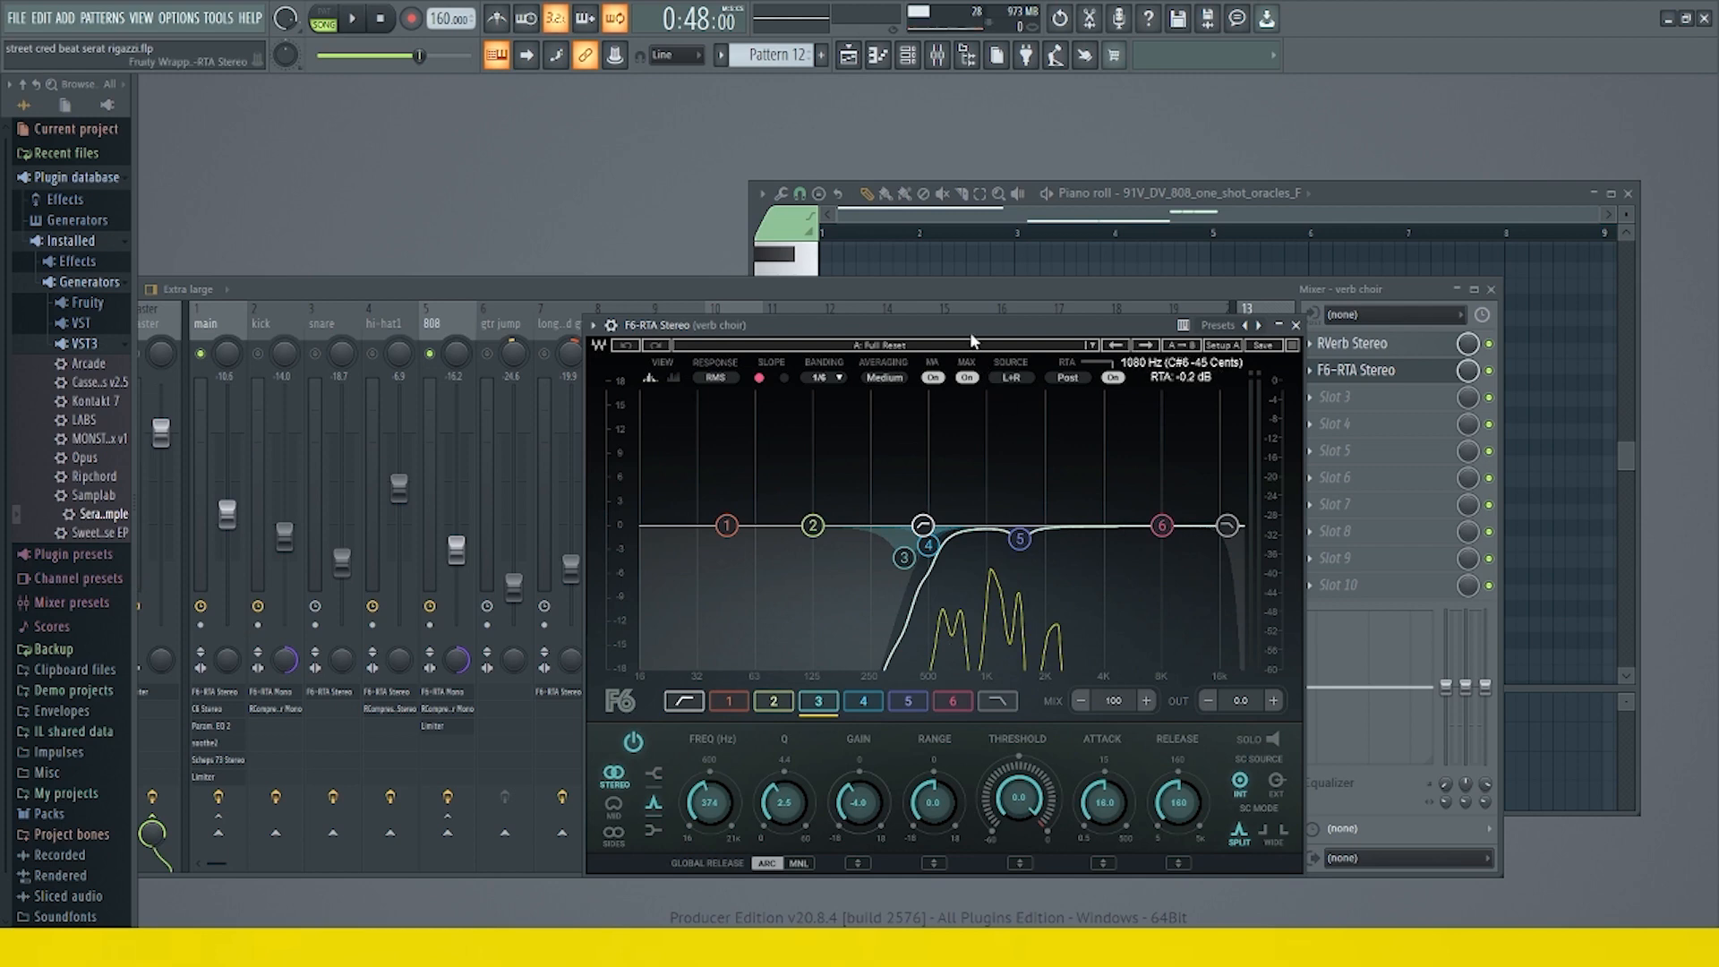
{"action": "left_click_drag", "start_coordinate": [970, 332], "coordinate": [975, 327]}
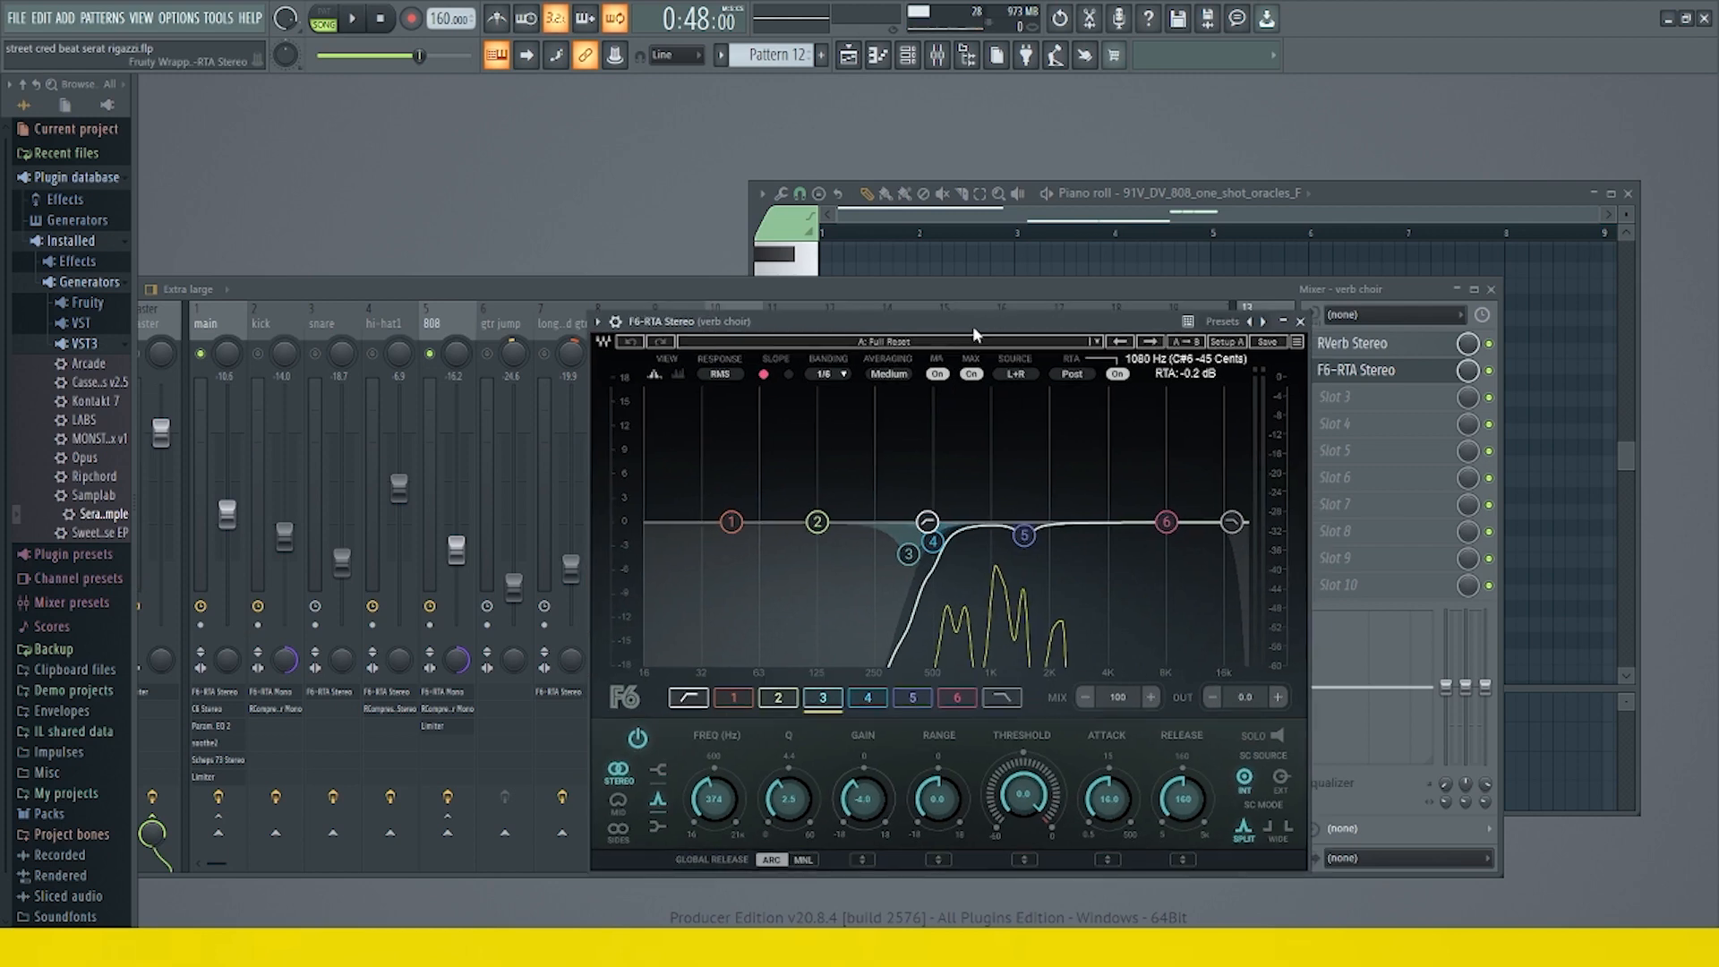
- In the verb choir's F6 equalizer, set band 4's frequency to 766 Hz and band 3's to 393 Hz
{"action": "left_click", "coordinate": [869, 699]}
{"action": "left_click_drag", "start_coordinate": [711, 799], "coordinate": [712, 770]}
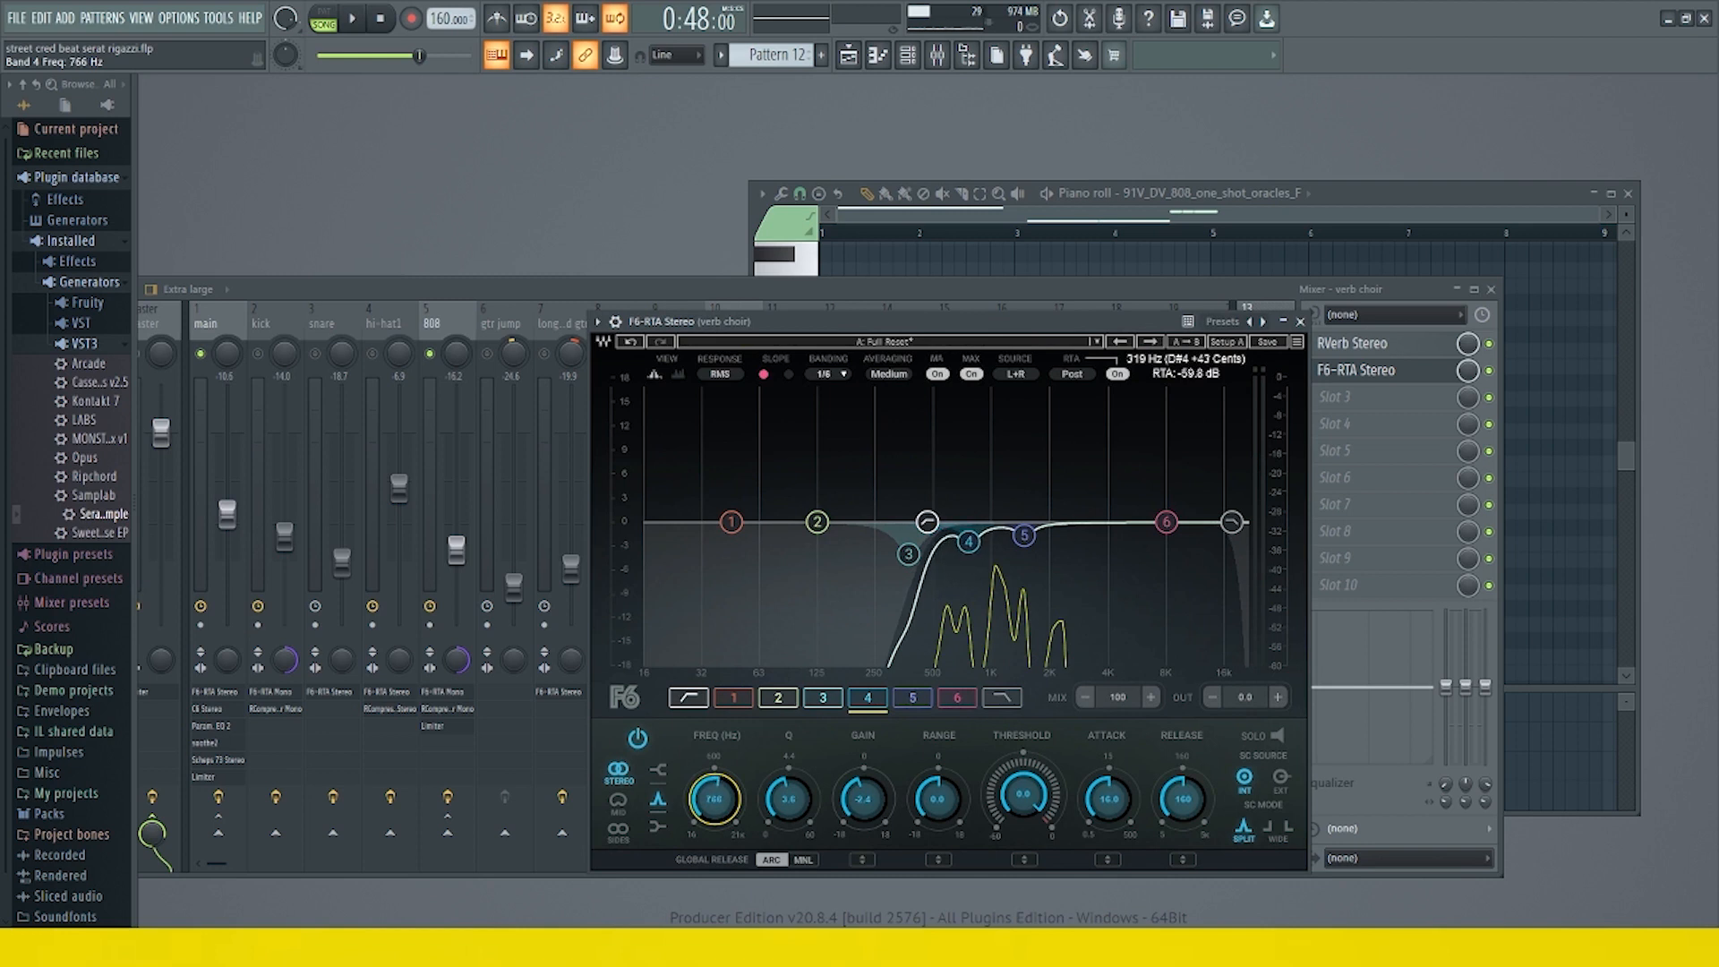
{"action": "left_click", "coordinate": [823, 699]}
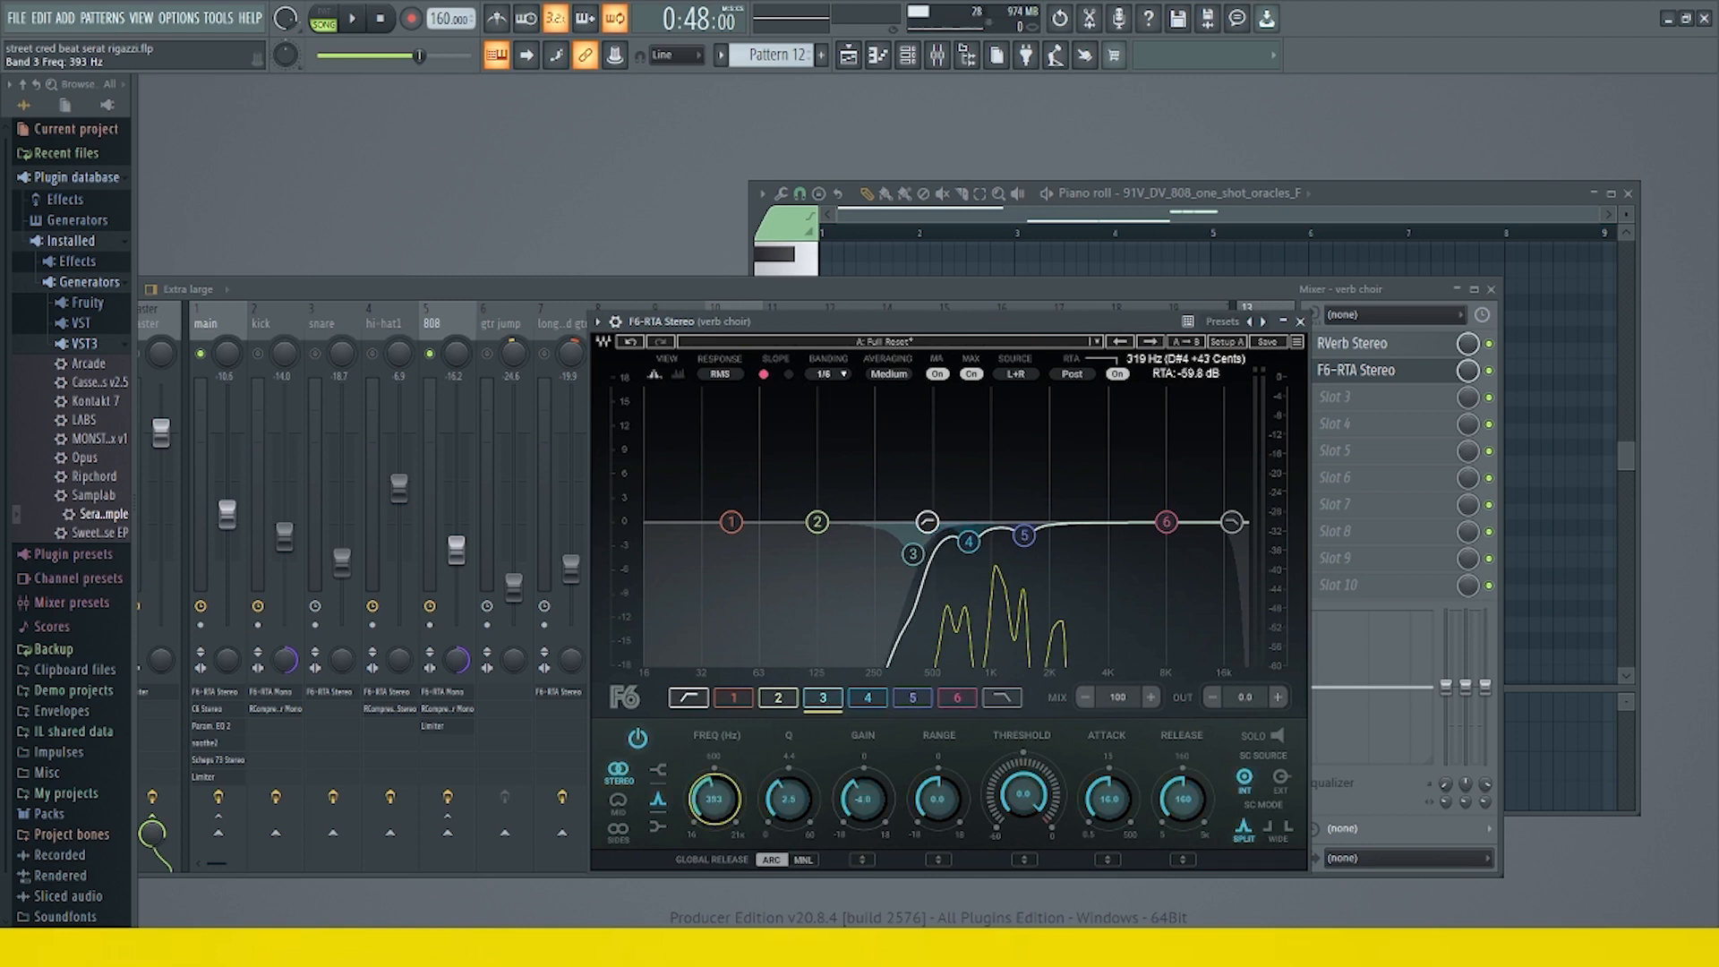
{"action": "left_click_drag", "start_coordinate": [714, 799], "coordinate": [714, 784]}
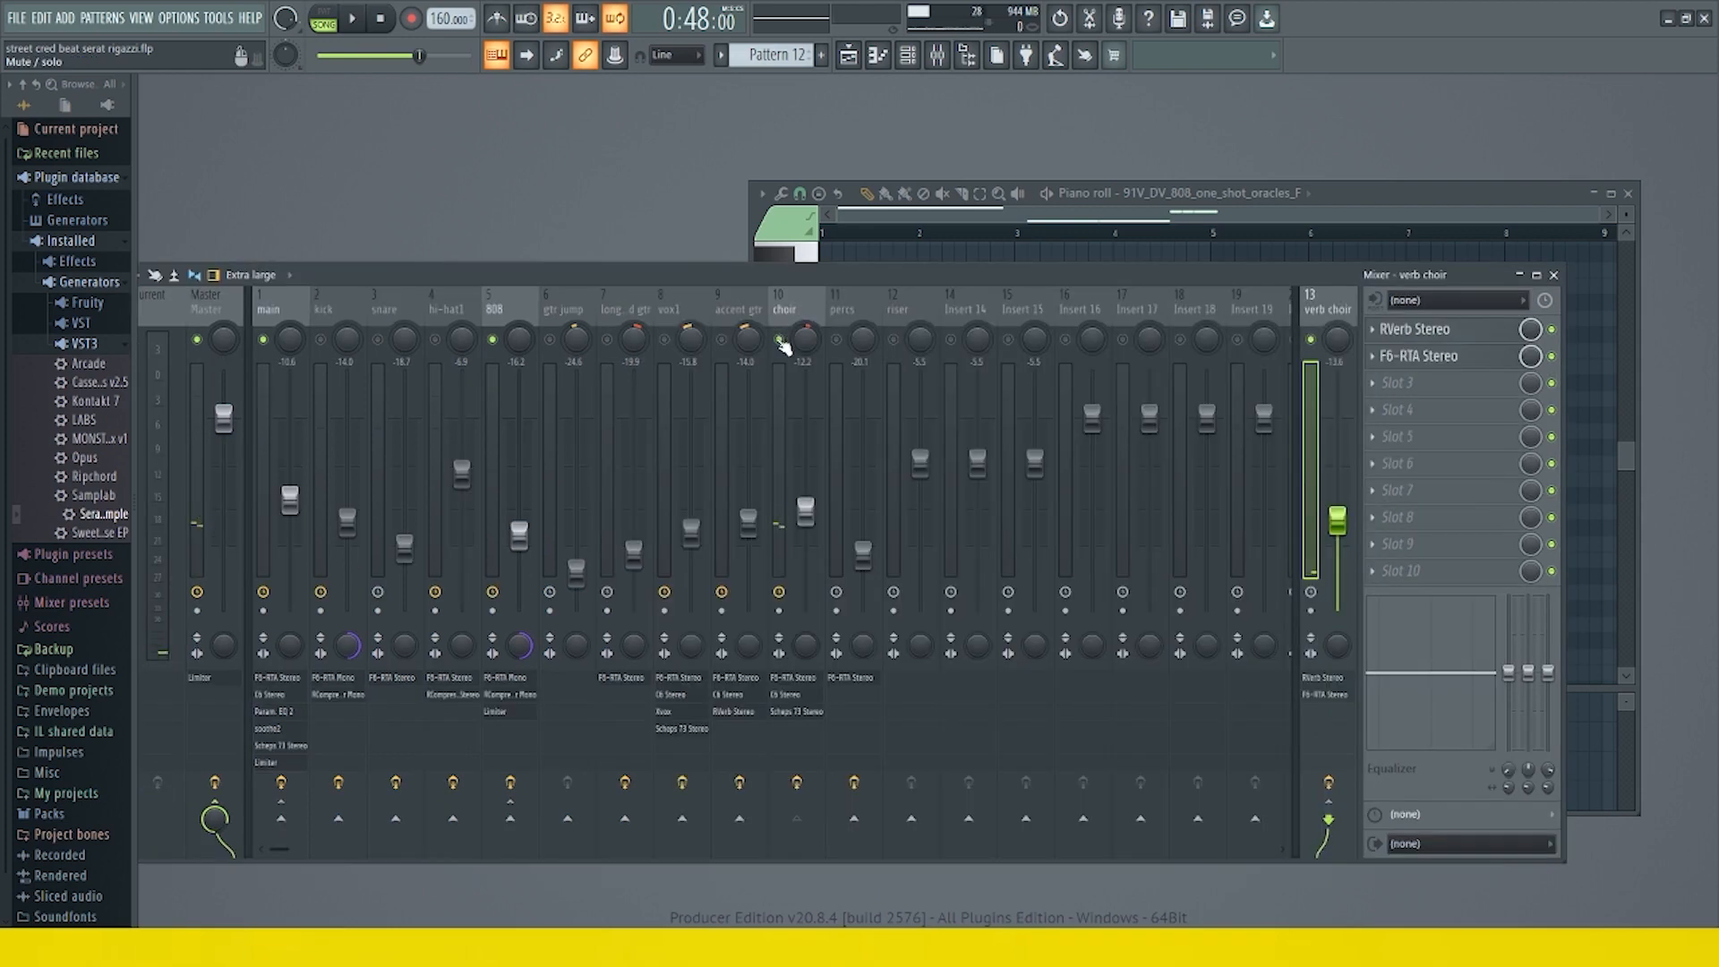
- Unsolo the choir track and play the song to hear the choir reverb in the full mix
{"action": "right_click", "coordinate": [780, 341]}
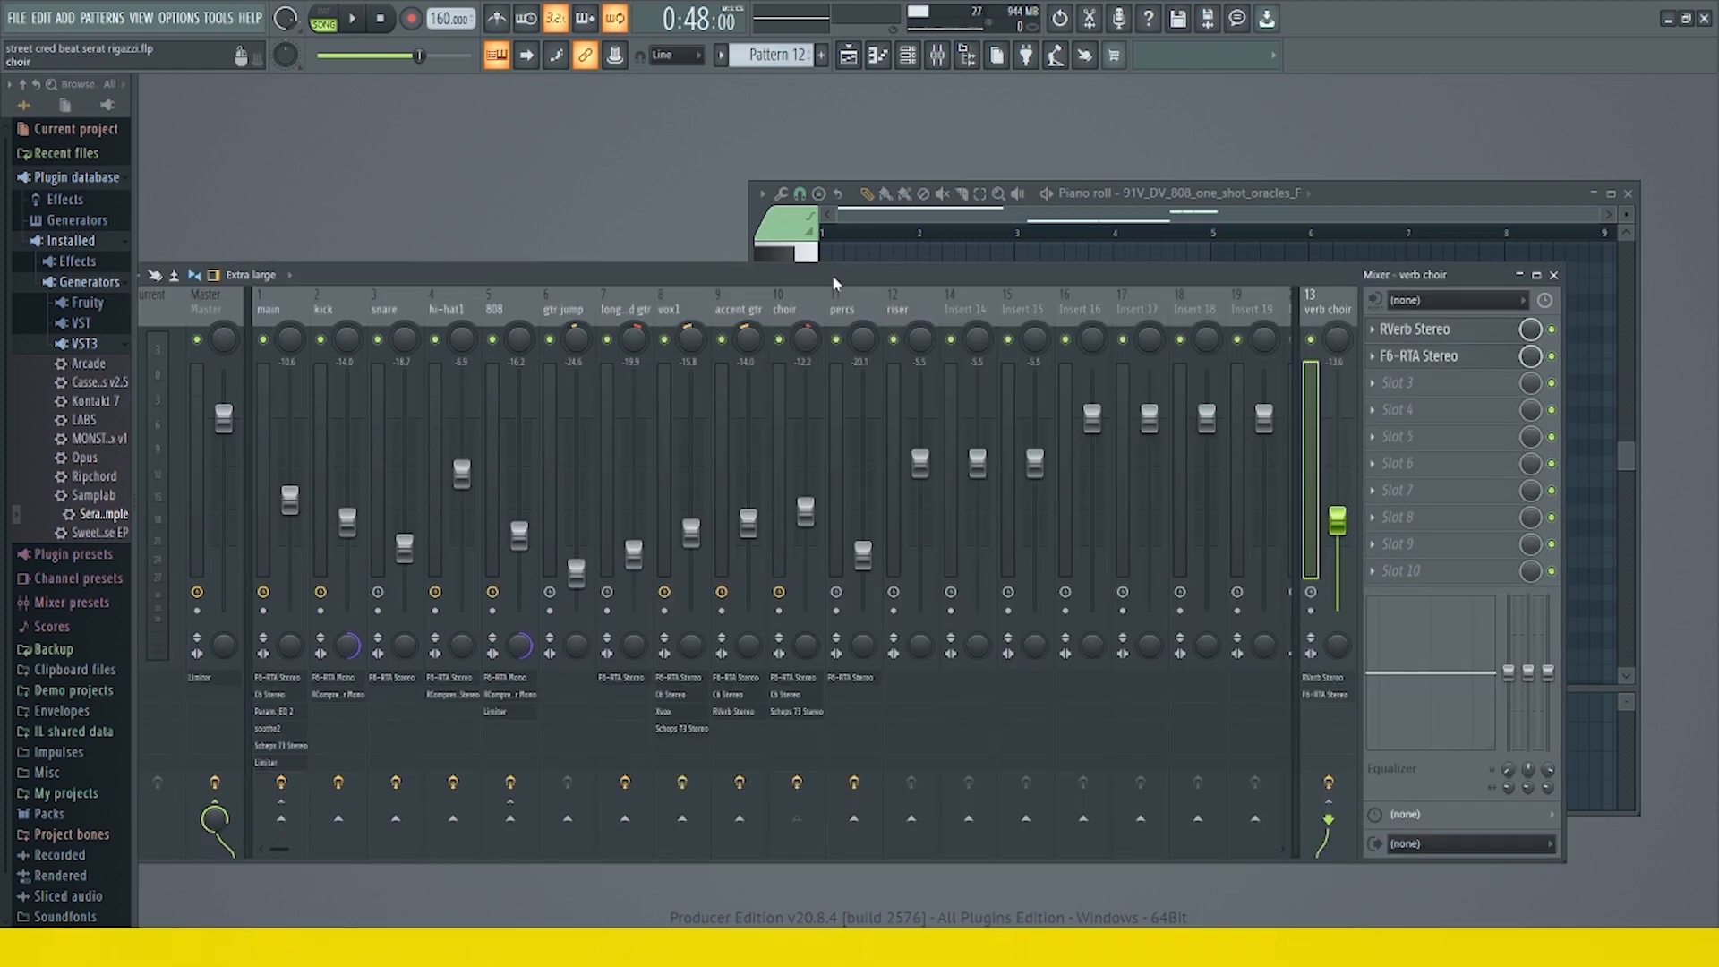
{"action": "left_click_drag", "start_coordinate": [834, 284], "coordinate": [897, 278]}
{"action": "key", "text": "space"}
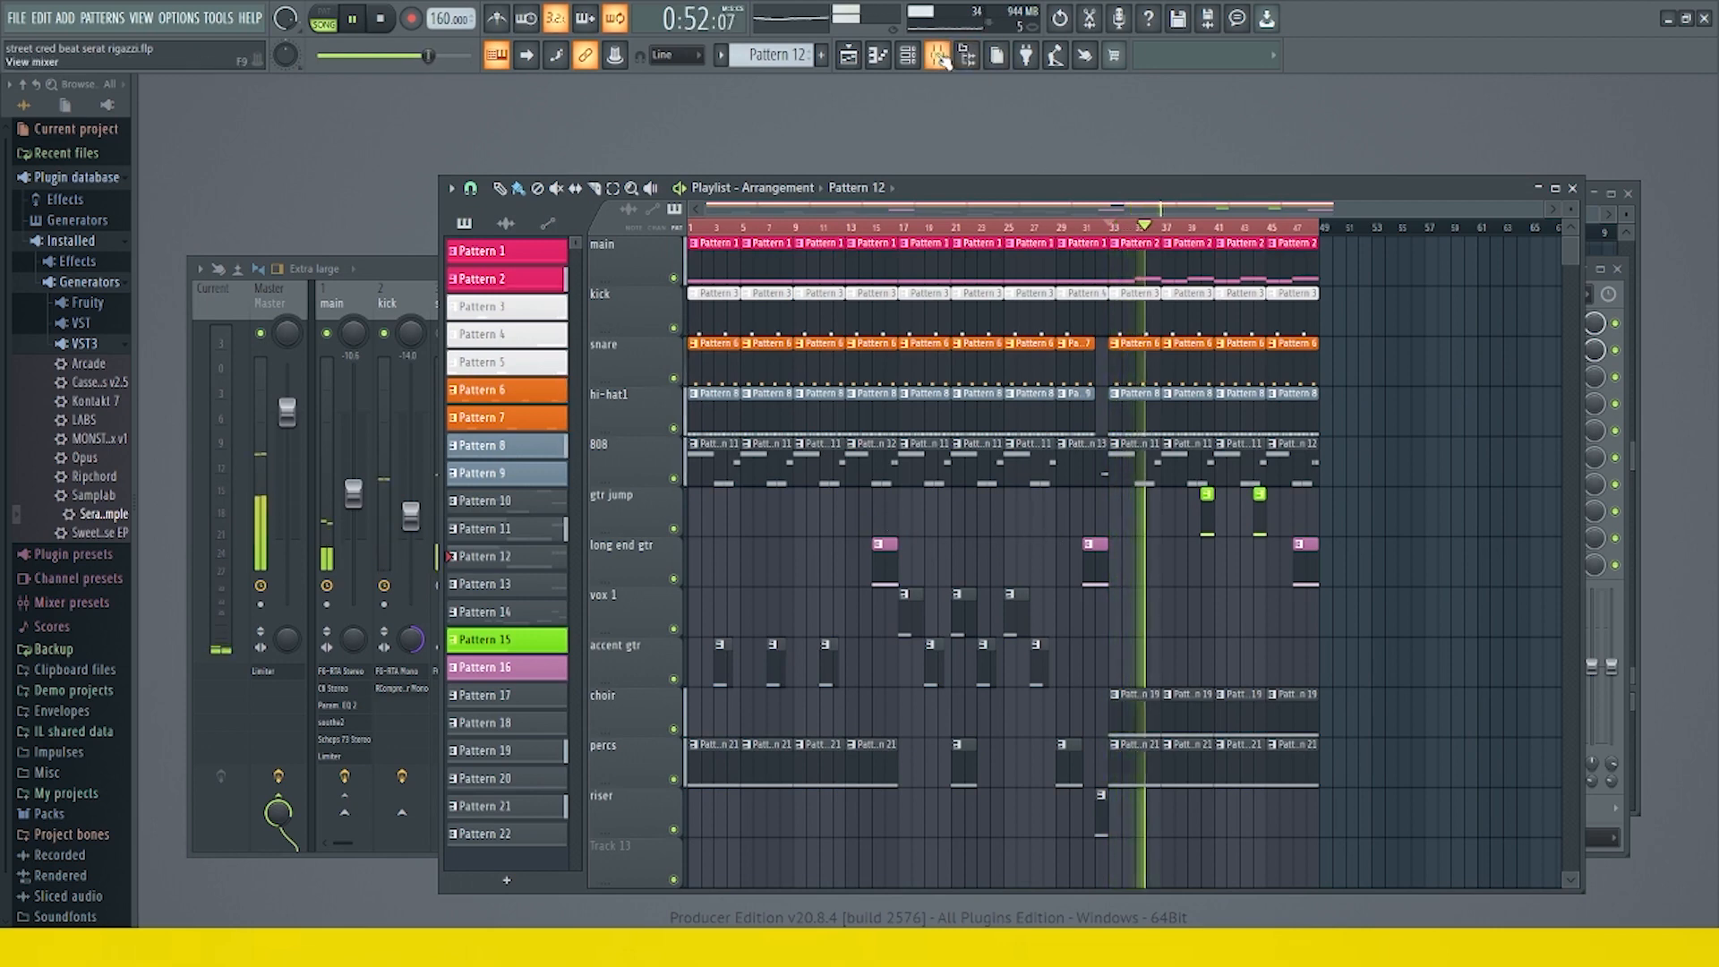
- Bring the mixer into view during playback and lower the verb choir track's volume to about -14.8 dB
{"action": "left_click", "coordinate": [938, 56]}
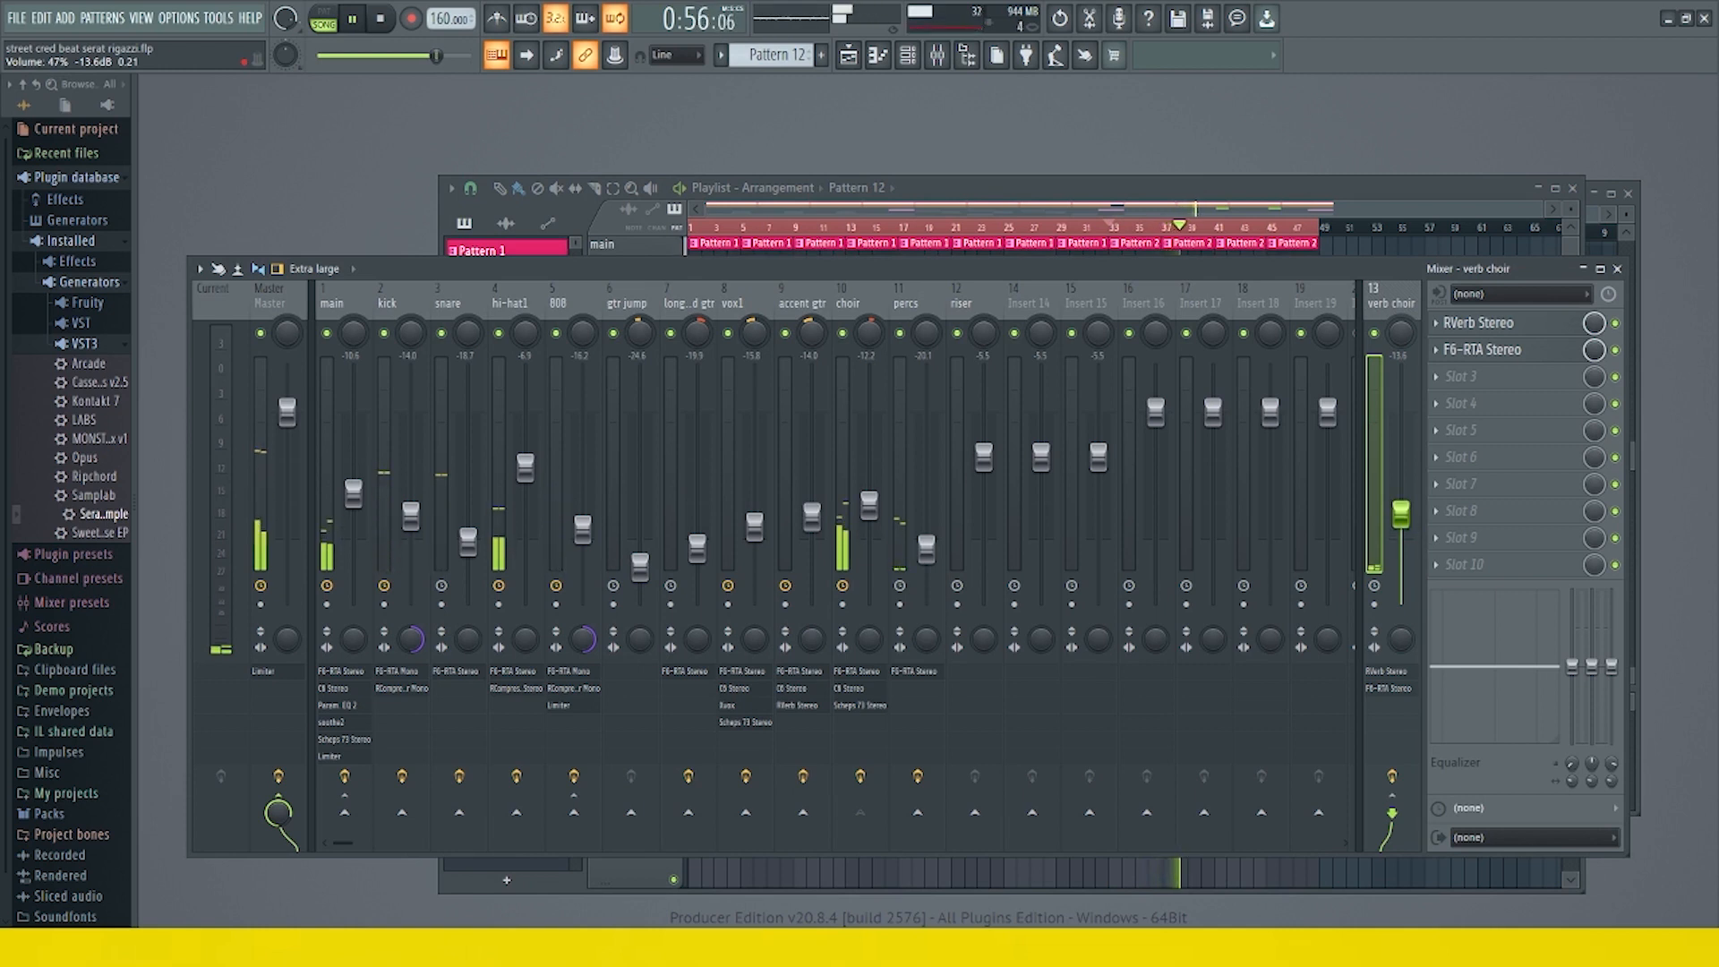
{"action": "left_click_drag", "start_coordinate": [1402, 515], "coordinate": [1401, 522]}
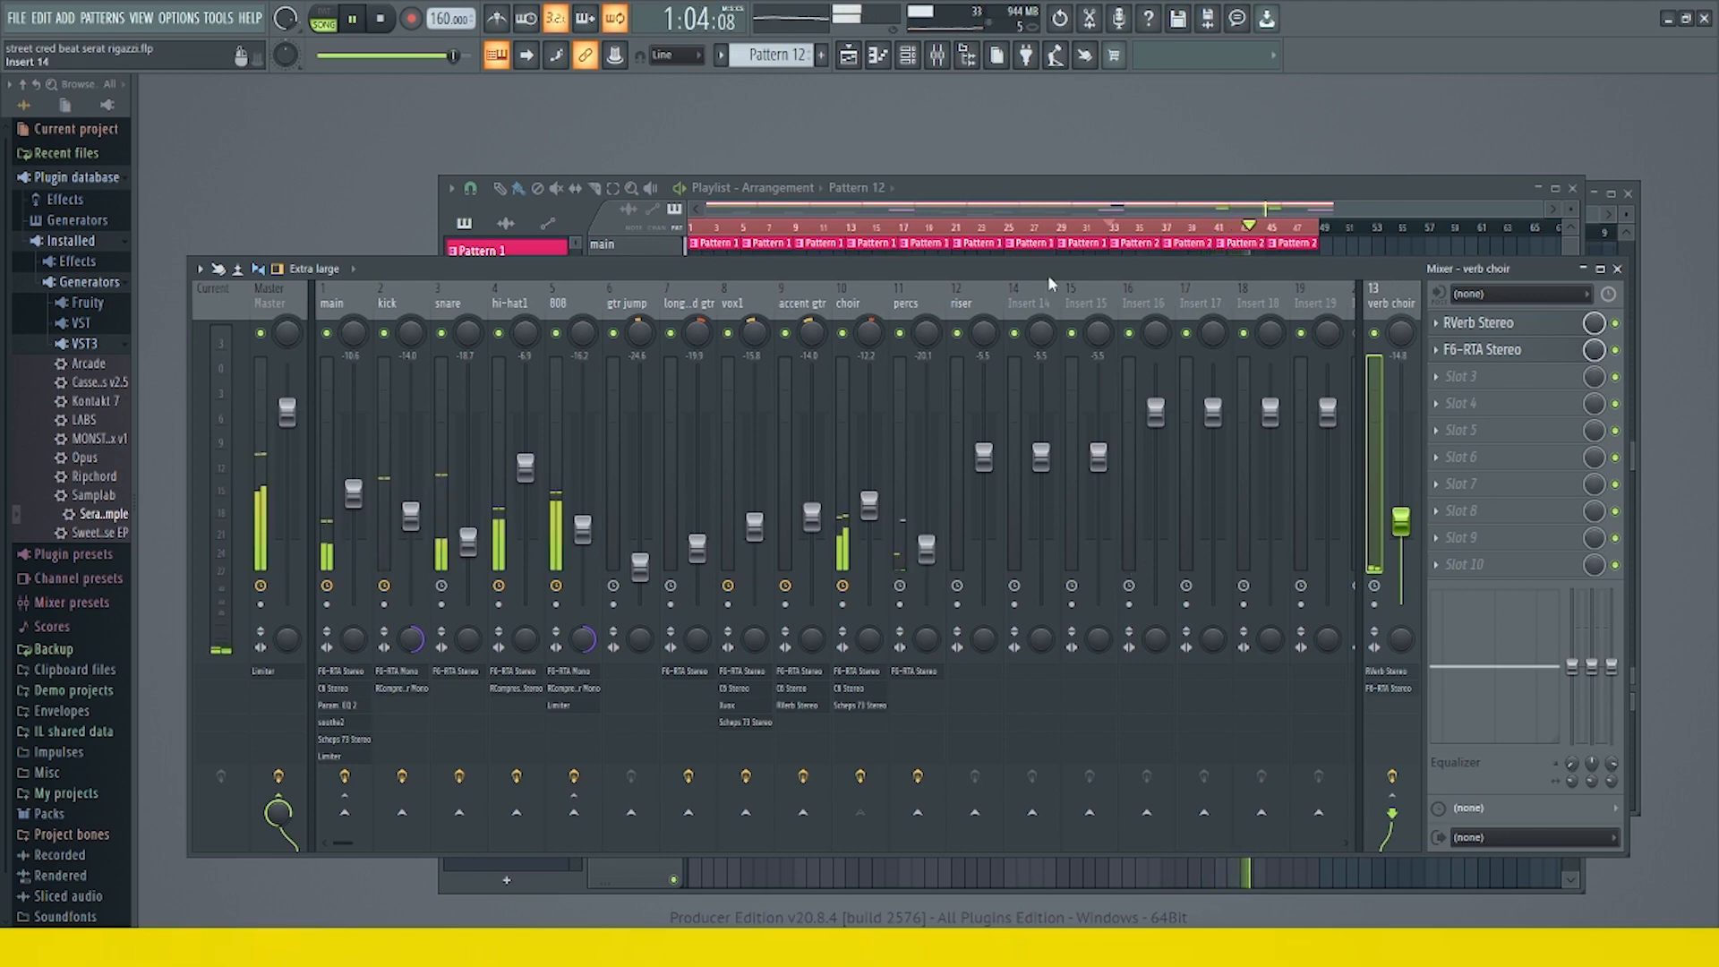
{"action": "left_click_drag", "start_coordinate": [1053, 271], "coordinate": [1042, 274]}
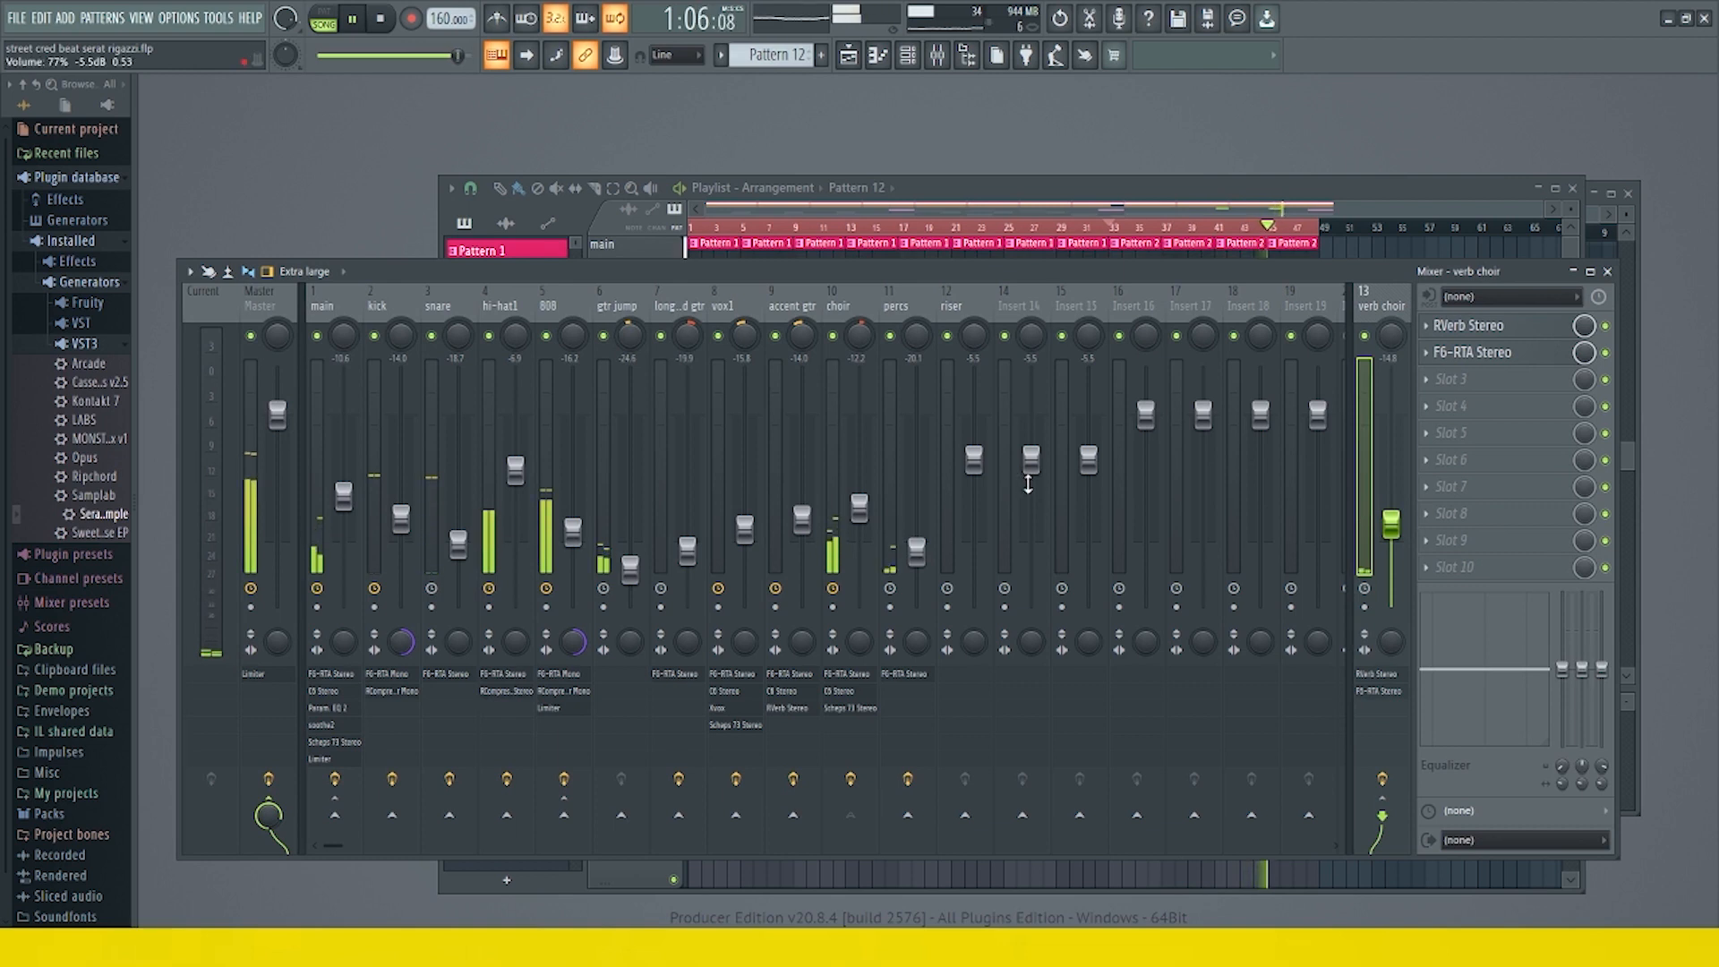